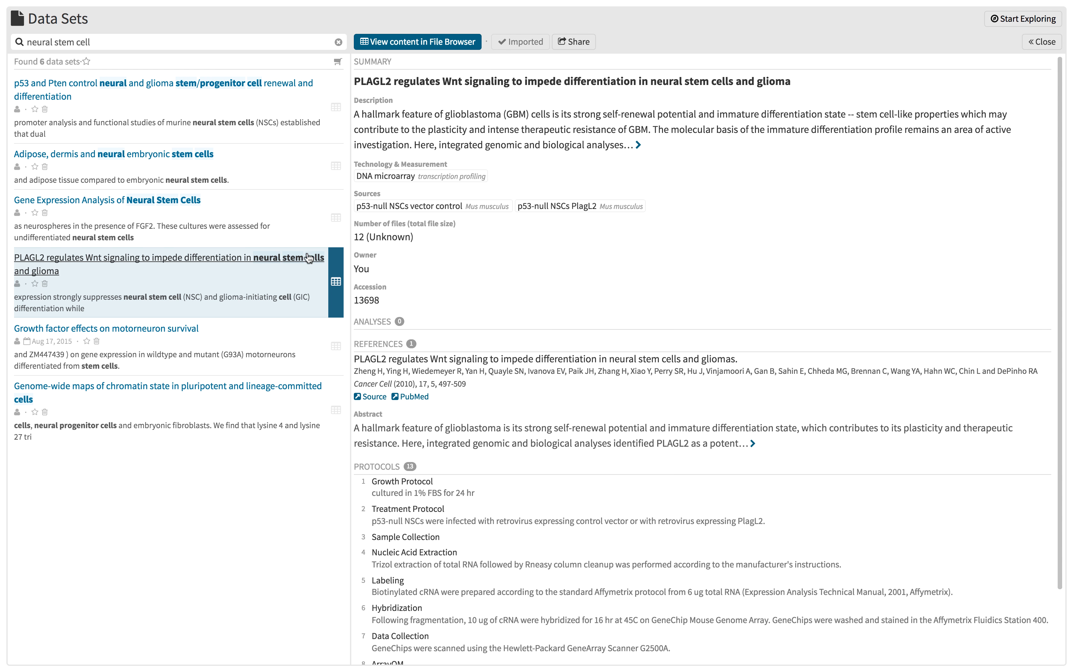
# - Start exploring the data sets and highlight the Chemical compound and Vertebrata terms in the list graph
pyautogui.click(1004, 21)
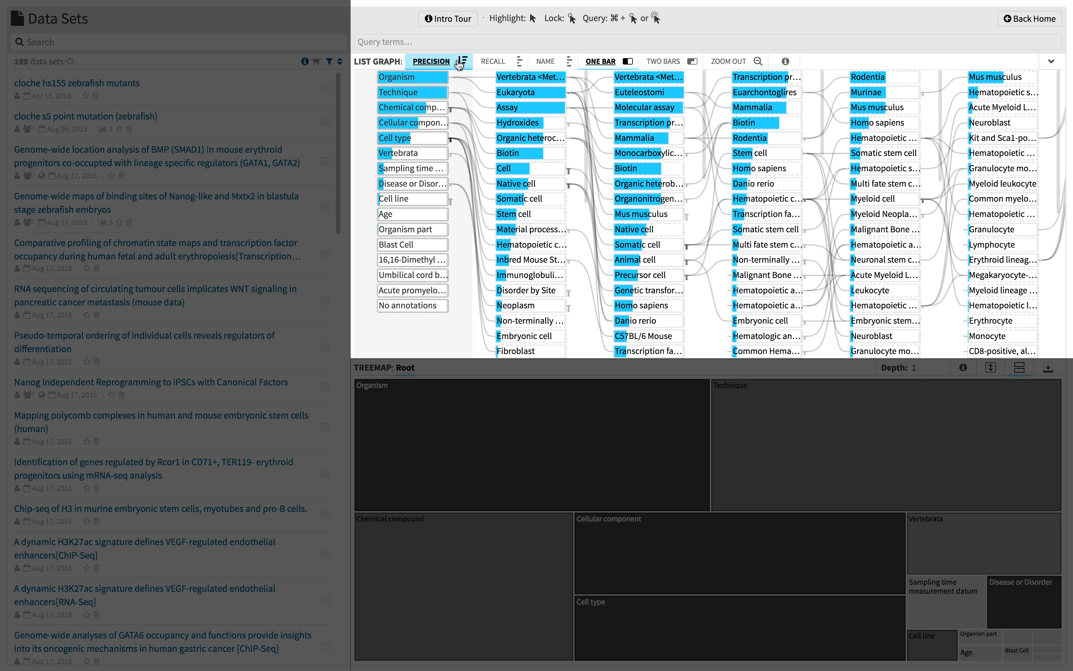
pyautogui.click(490, 64)
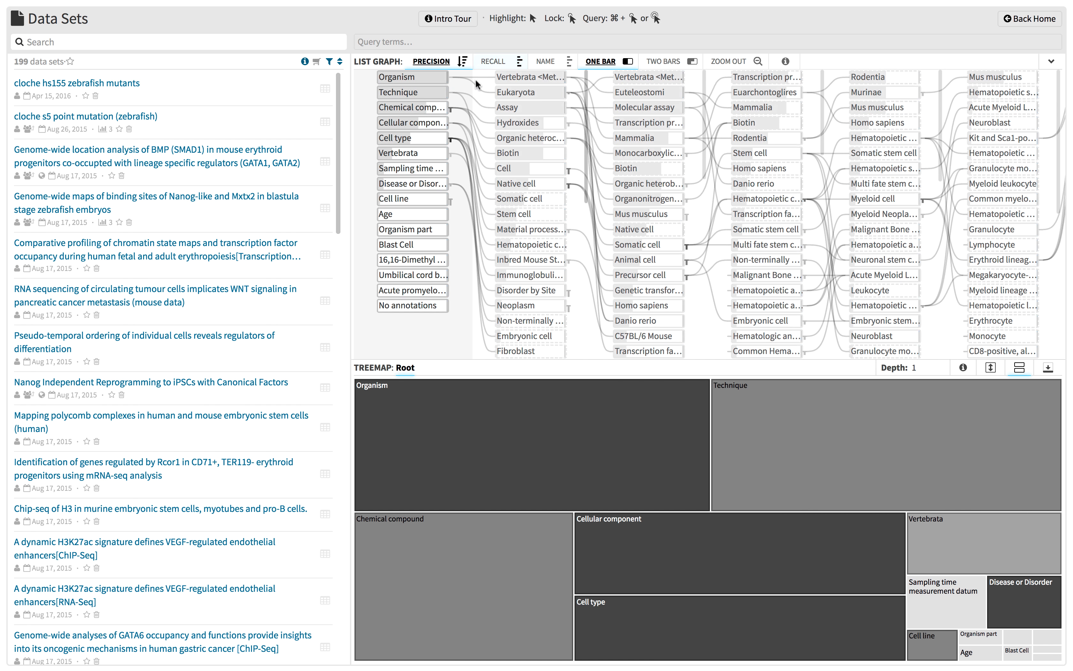
pyautogui.click(440, 112)
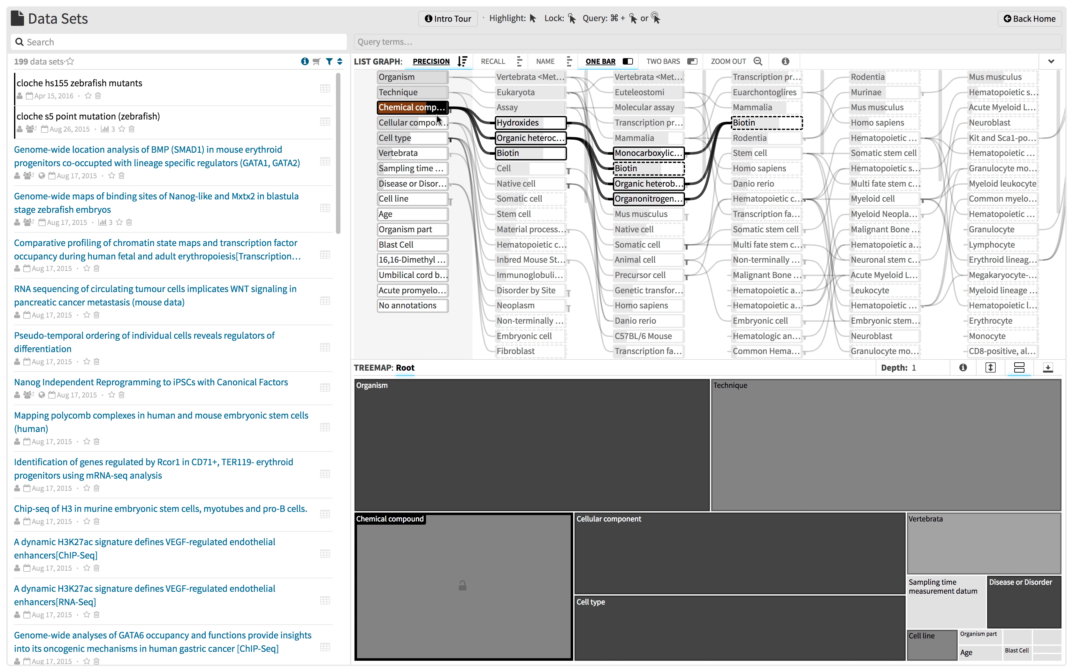
pyautogui.click(435, 156)
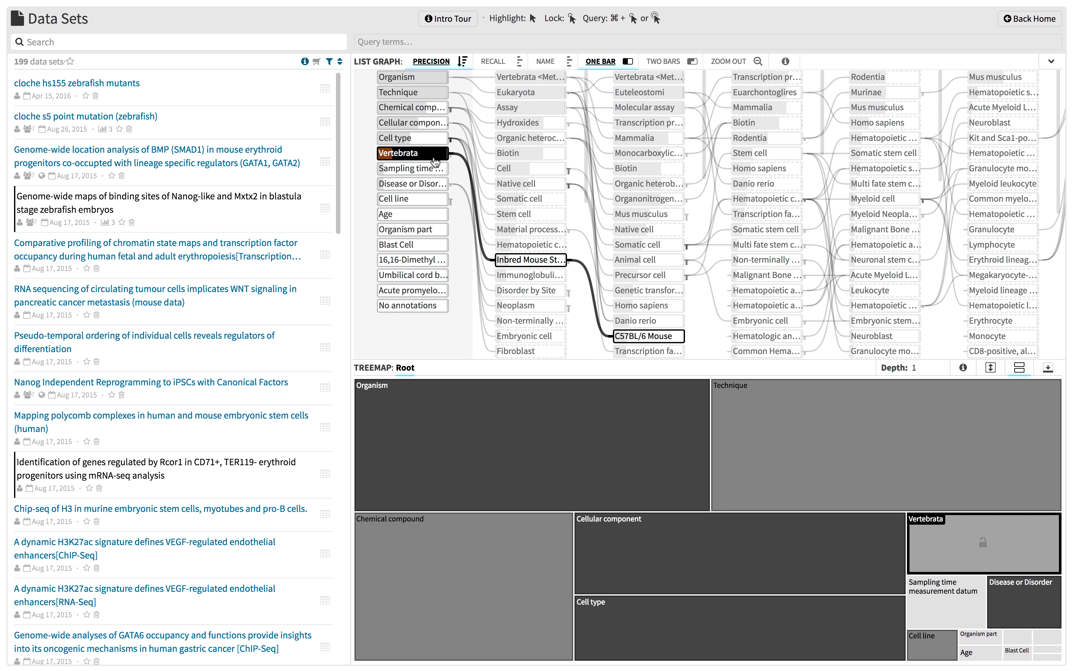
pyautogui.click(434, 155)
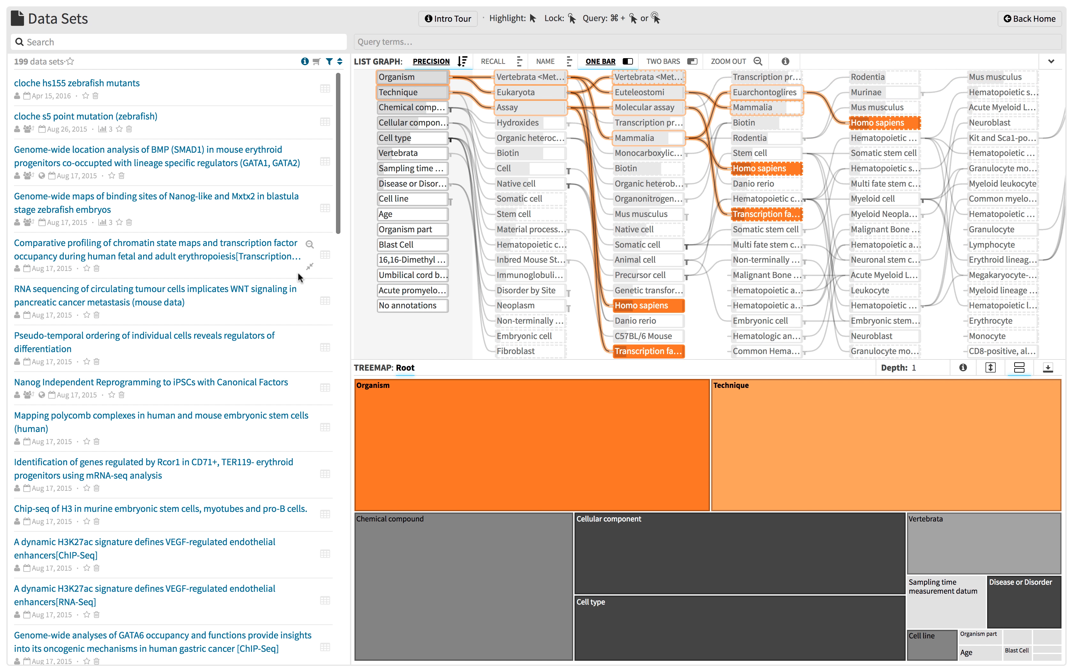
# - View the treemap and the list graph each at full height, and restore the split layout
pyautogui.click(990, 369)
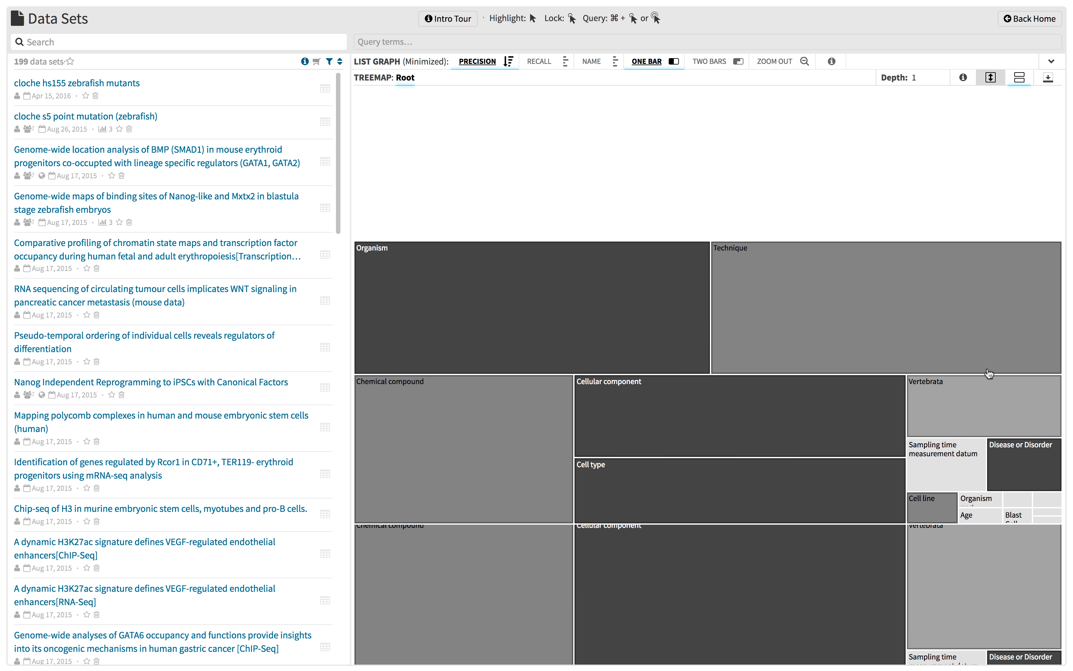
pyautogui.click(1052, 83)
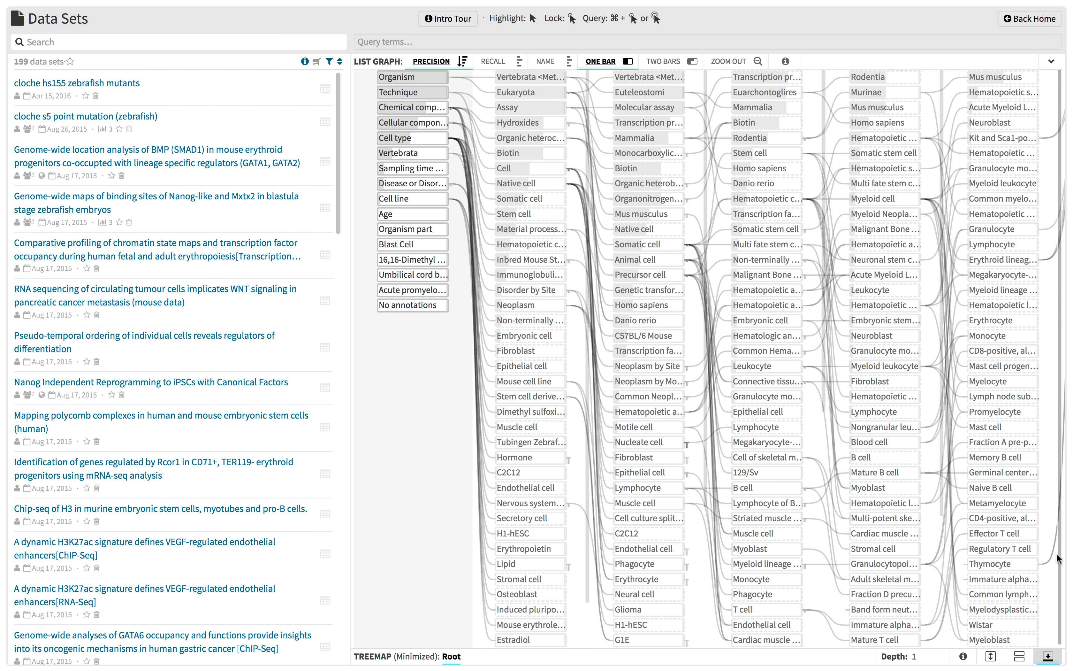
pyautogui.click(1020, 656)
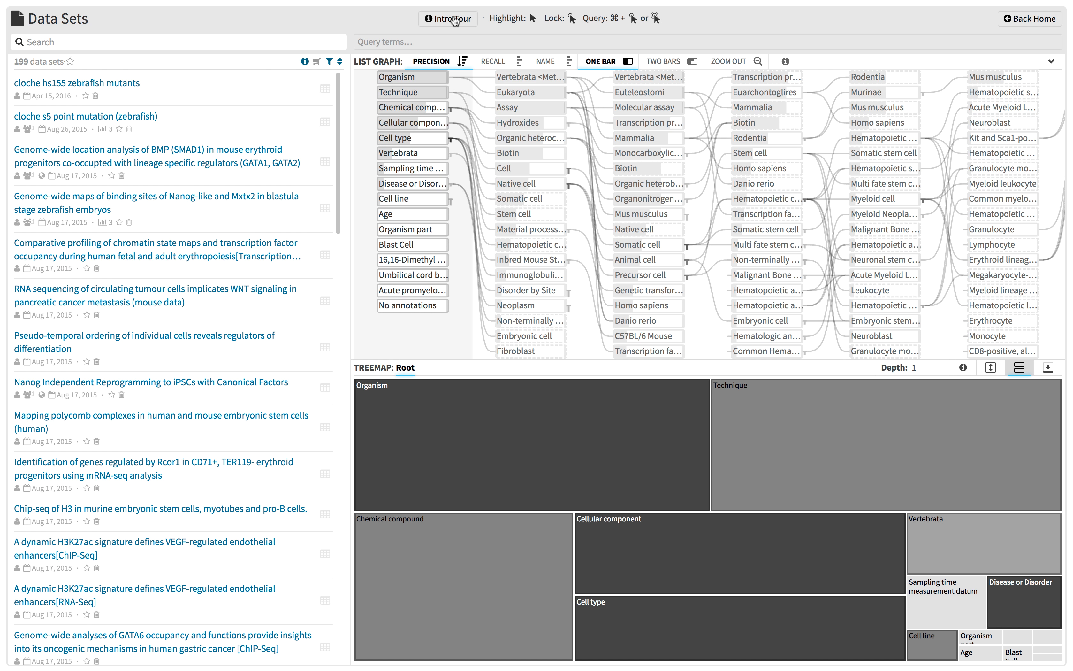
# - Go through the first stops of the Intro Tour and exit it
pyautogui.click(455, 20)
pyautogui.click(454, 20)
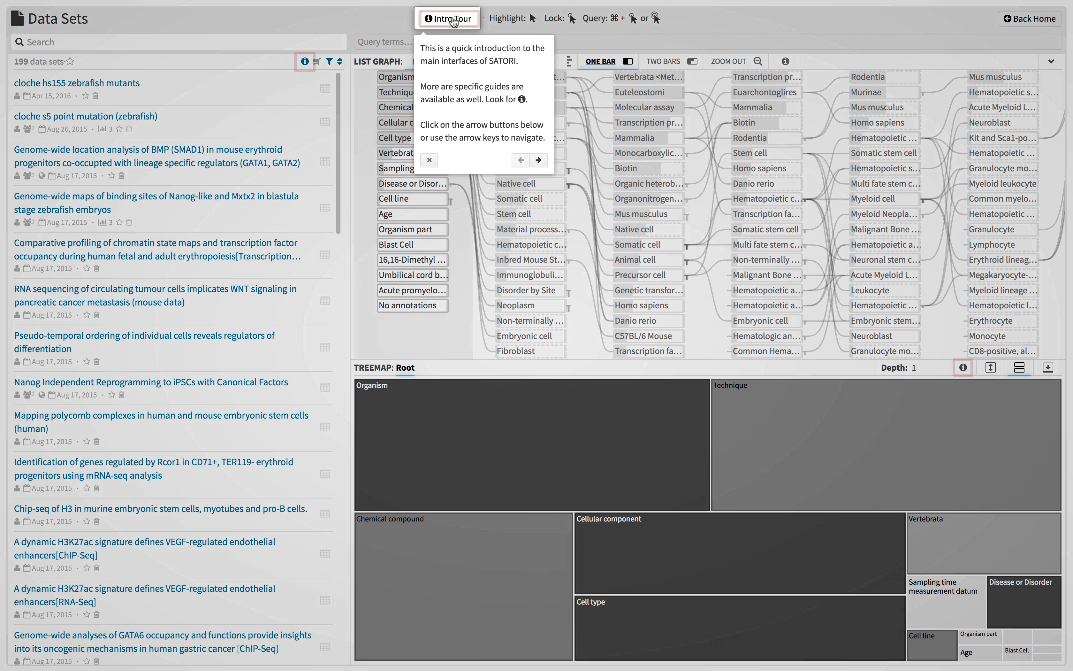
pyautogui.press('Right')
pyautogui.press('Right')
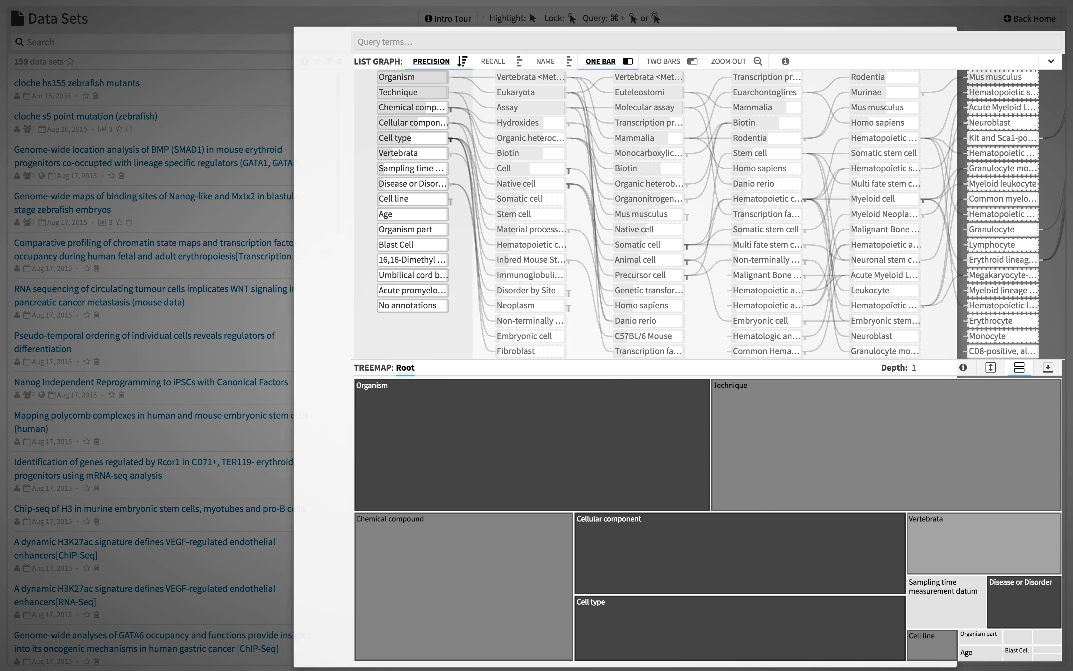
pyautogui.press('Right')
pyautogui.press('Escape')
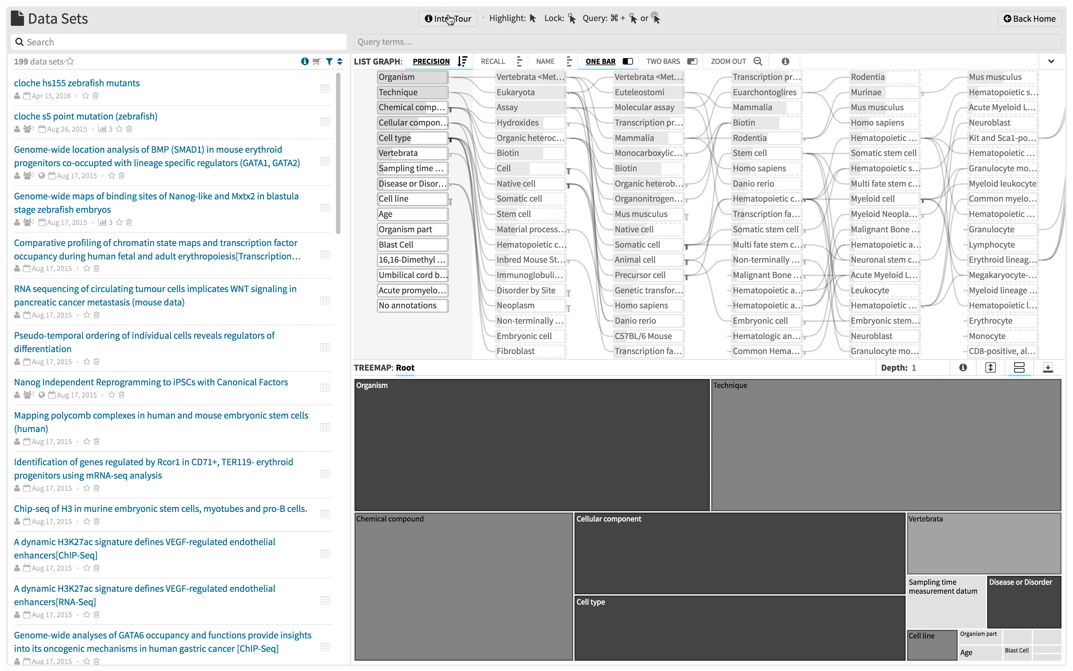
# - Search the data sets for leukocyte and clear the search
pyautogui.click(304, 42)
pyautogui.write('leukocyte')
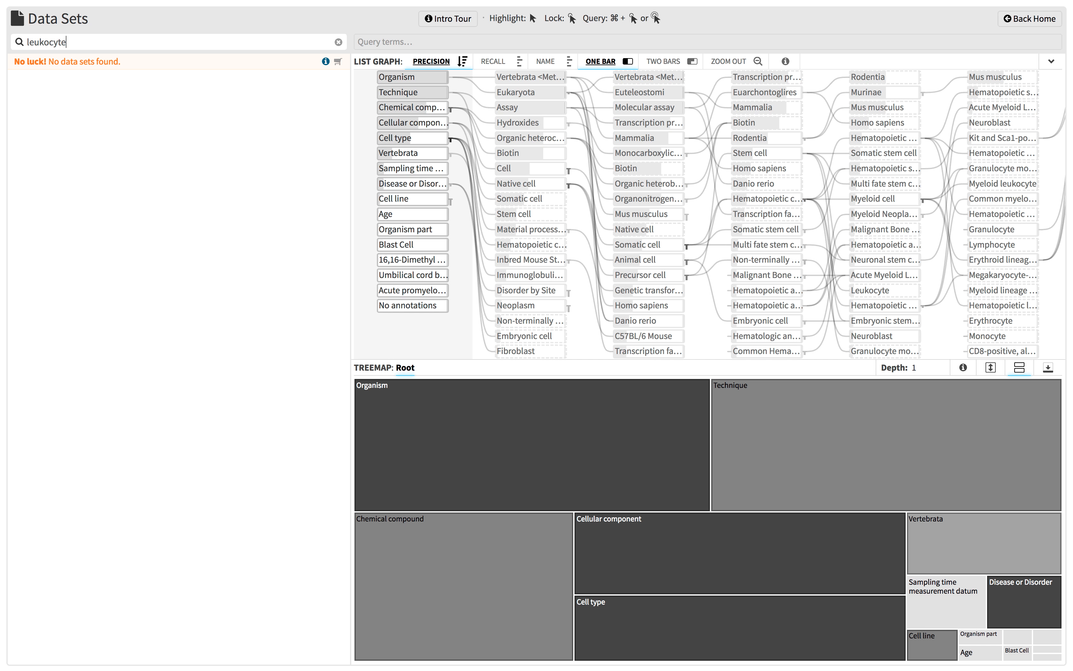
pyautogui.click(338, 42)
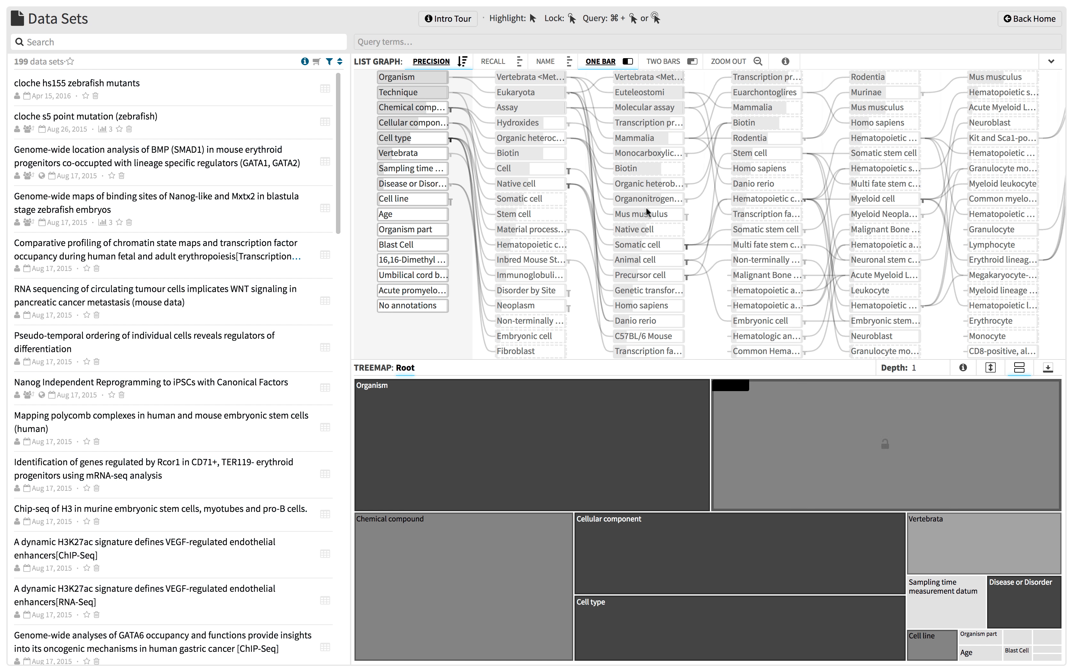
# - Minimise the treemap and make Native cell the list graph's root with an OR query
pyautogui.click(1048, 368)
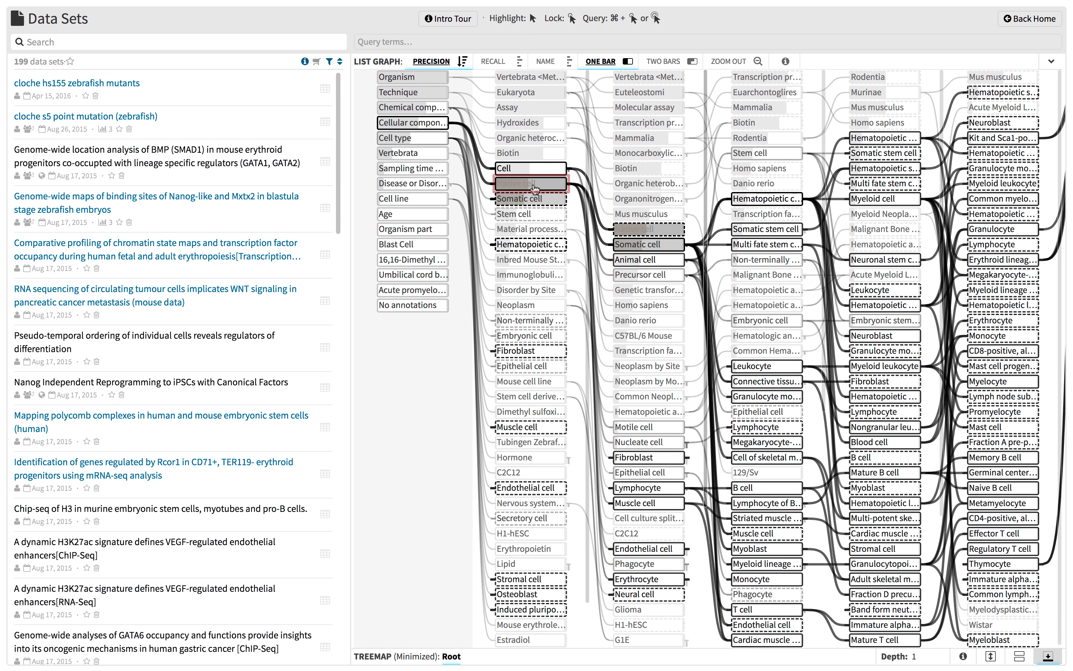
pyautogui.click(505, 173)
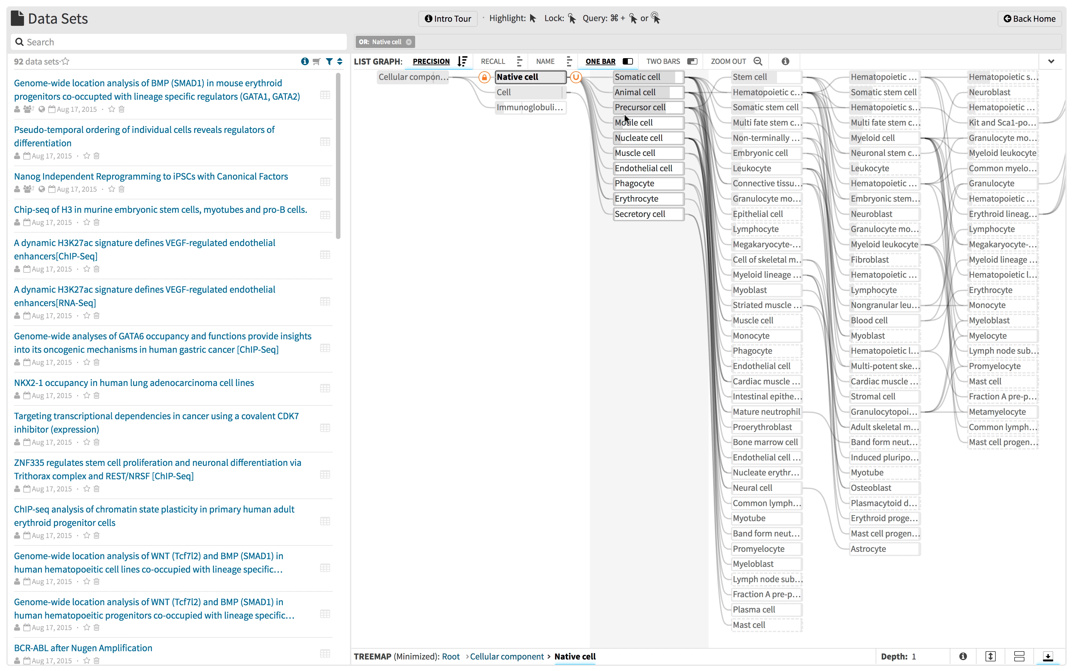
# - Exclude Precursor cell from the results by adding it to the query with the NOT operator
pyautogui.moveTo(655, 114)
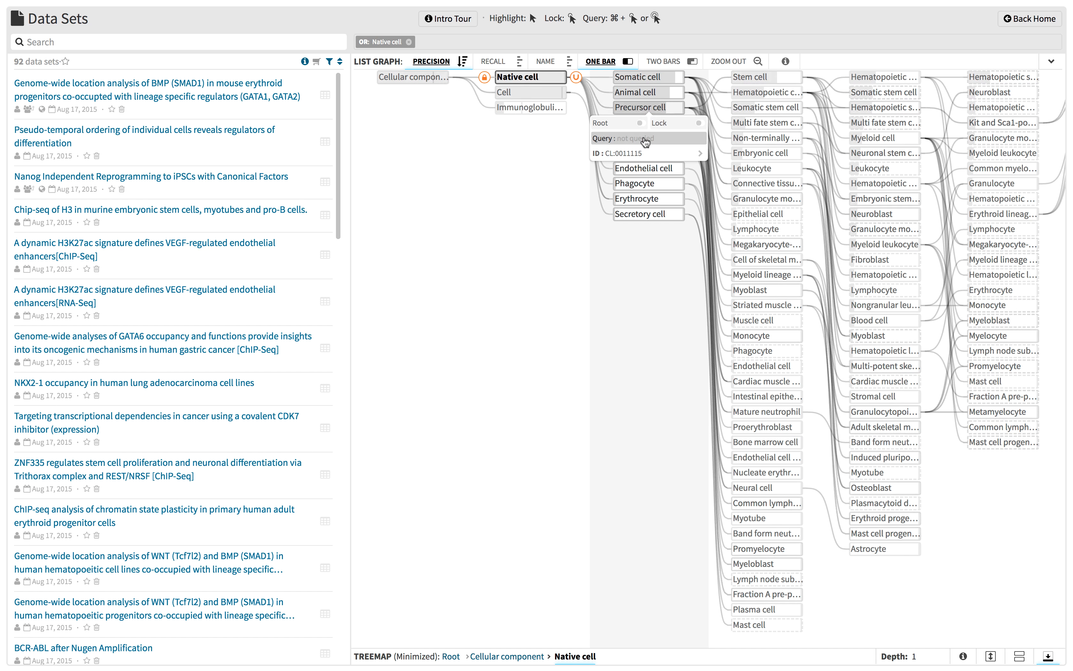
pyautogui.click(644, 138)
pyautogui.click(644, 138)
pyautogui.click(644, 138)
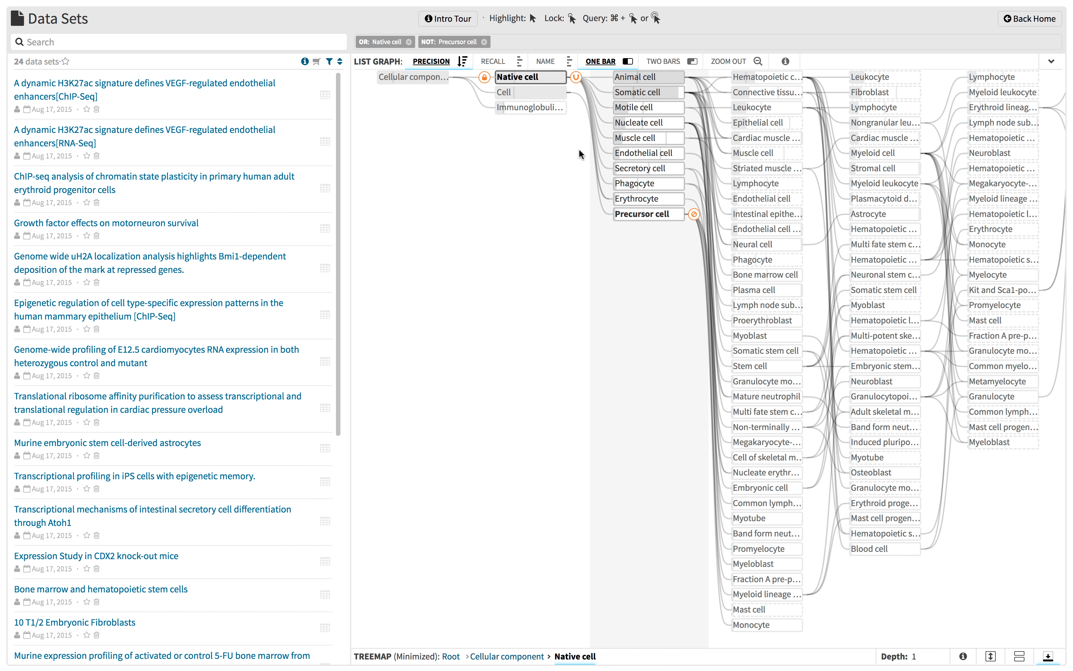
# - Add Leukocyte to the query with the AND operator and sort the list graph by recall
pyautogui.click(767, 110)
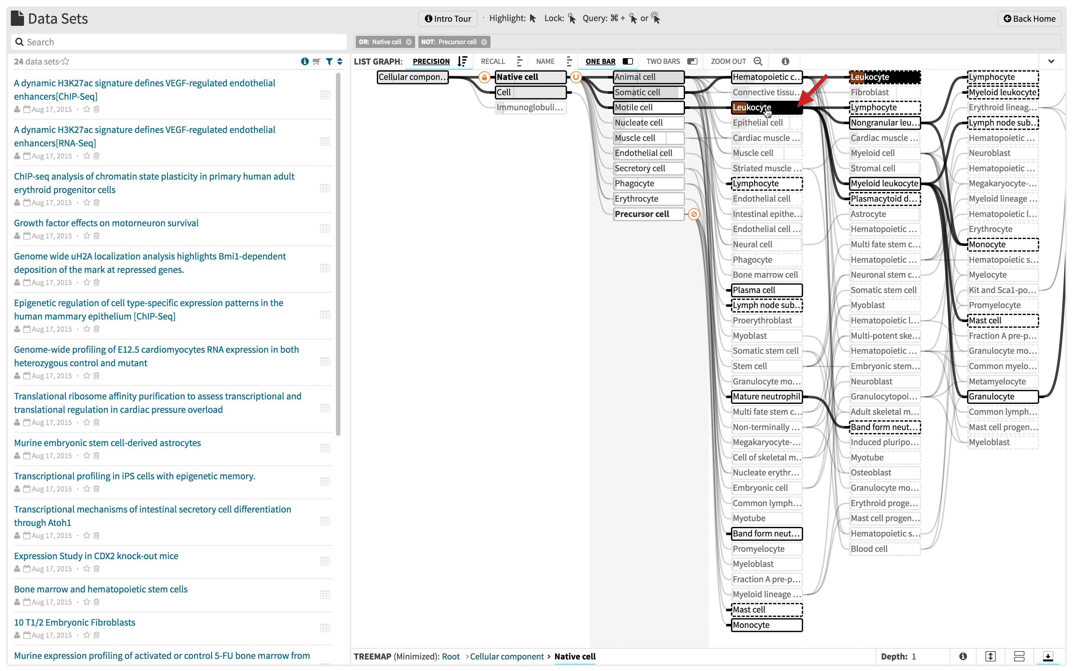
pyautogui.click(767, 111)
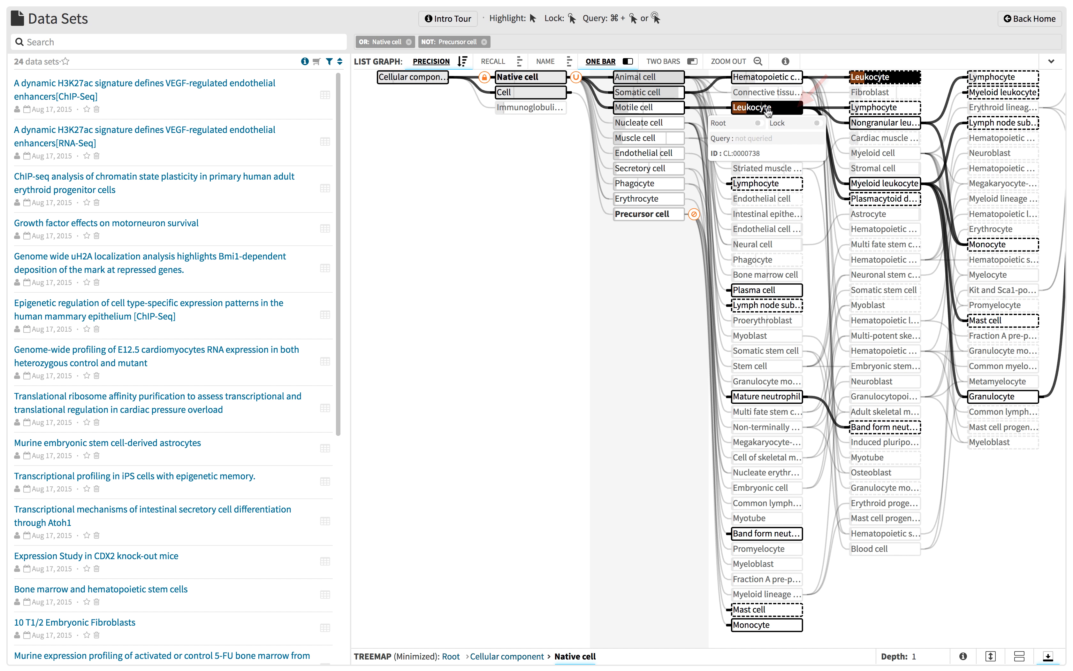
pyautogui.click(757, 139)
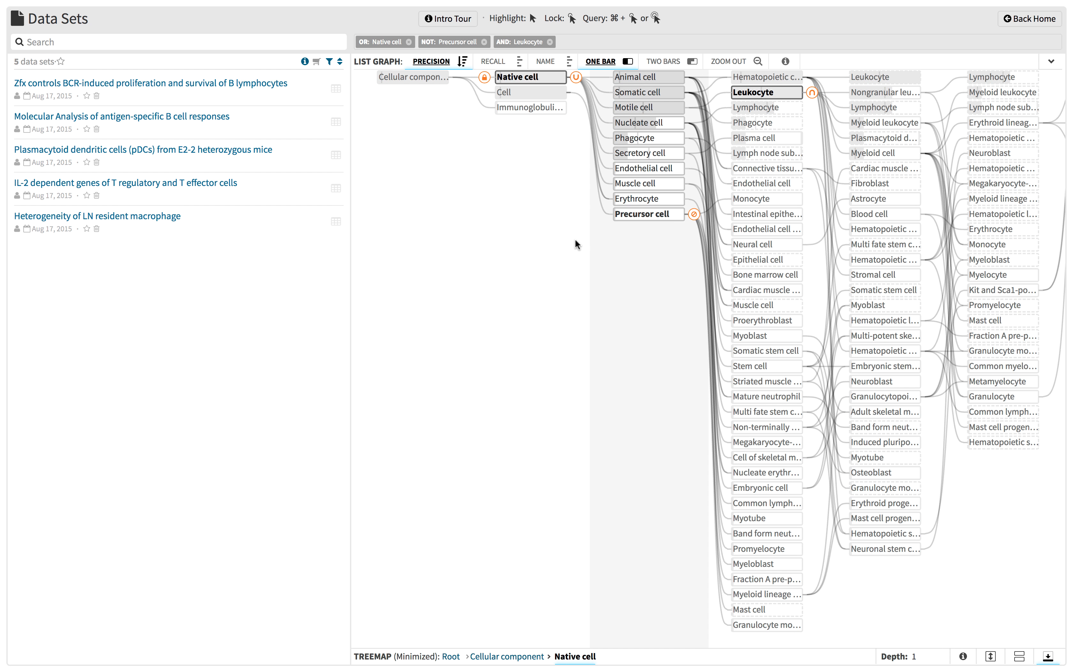
pyautogui.click(493, 62)
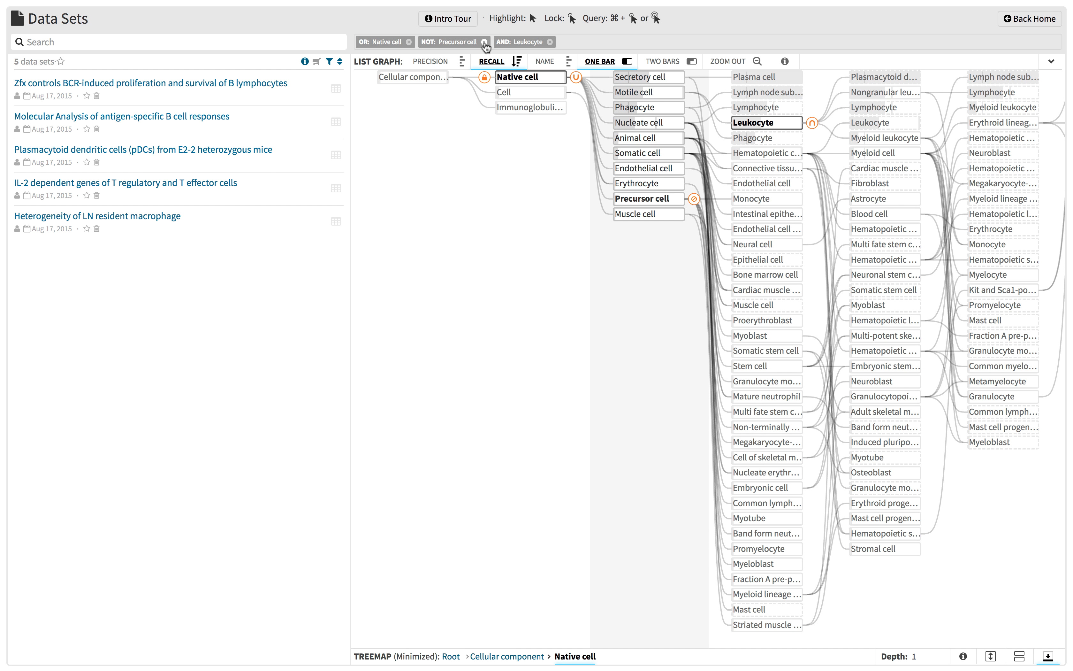
# - Remove the Precursor cell term from the query and sort the list graph by precision
pyautogui.click(485, 42)
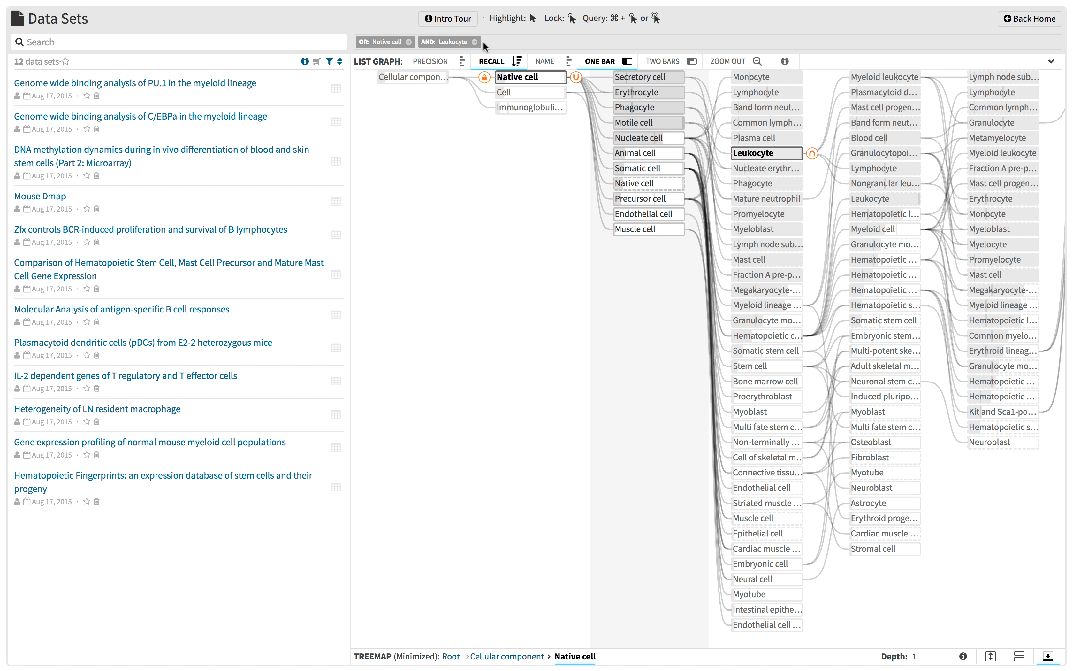
pyautogui.click(460, 66)
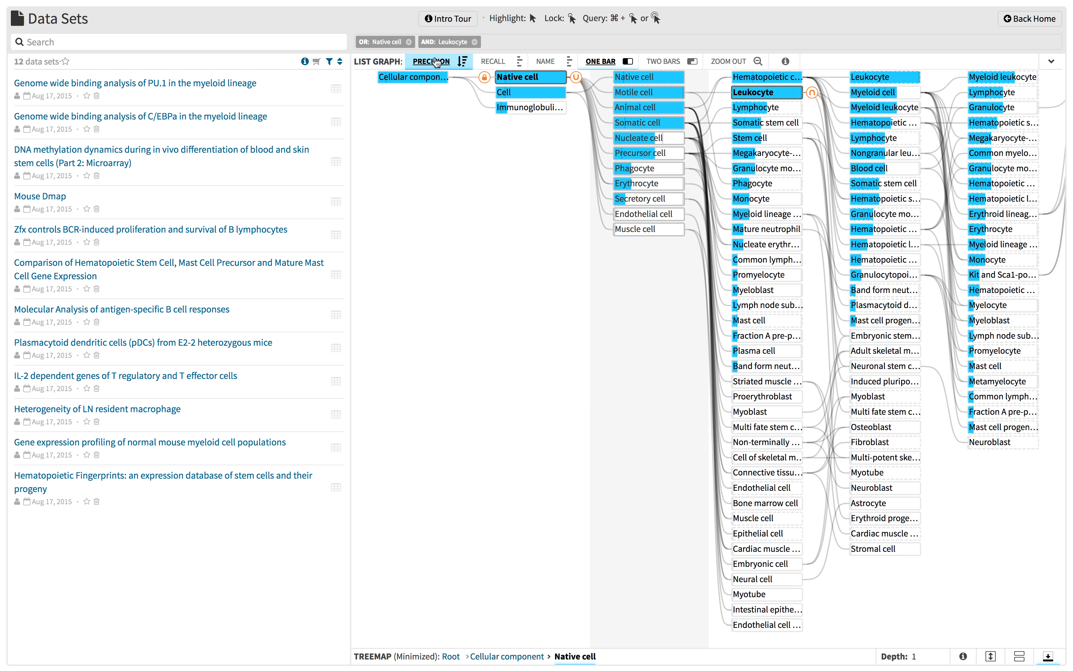
# - Replace the Native cell query term with Organism as the new root and set its operator to AND
pyautogui.click(409, 42)
pyautogui.keyDown('super'); pyautogui.click(413, 76); pyautogui.keyUp('super')
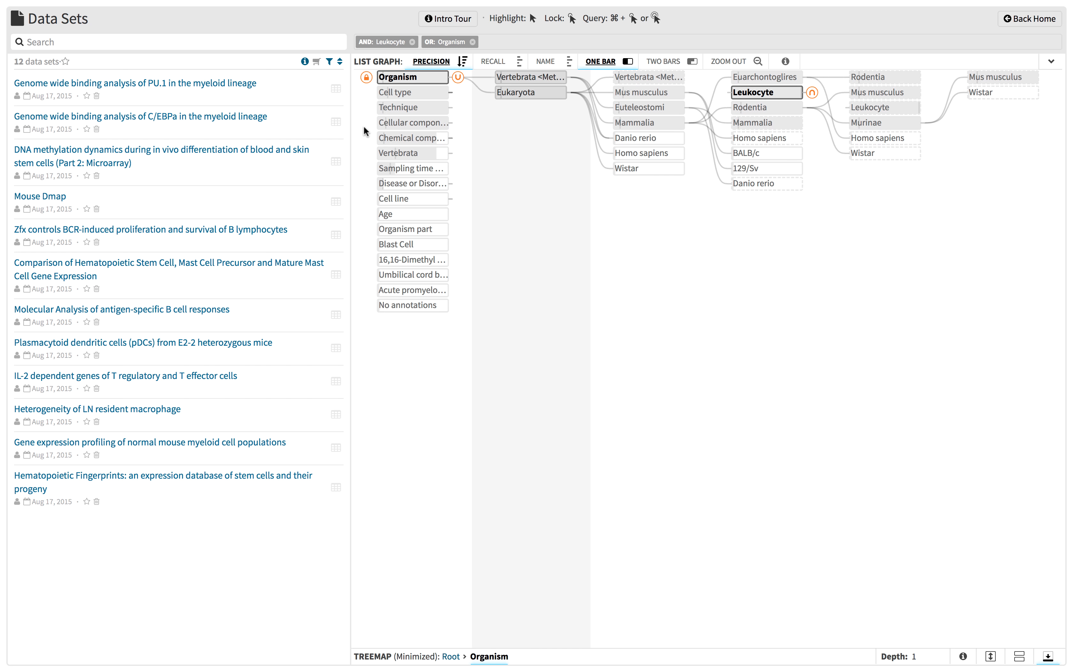
pyautogui.click(429, 42)
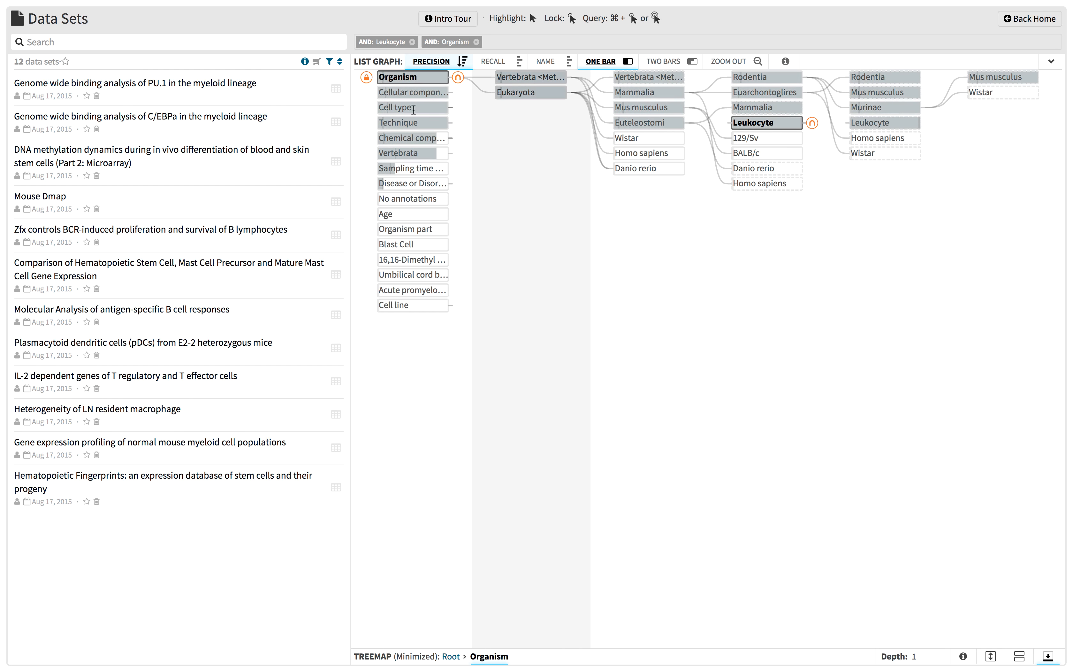
# - Replace Organism with Disease or Disorder as root and OR query term, and open the summary of the Mouse Dmap data set
pyautogui.moveTo(381, 183)
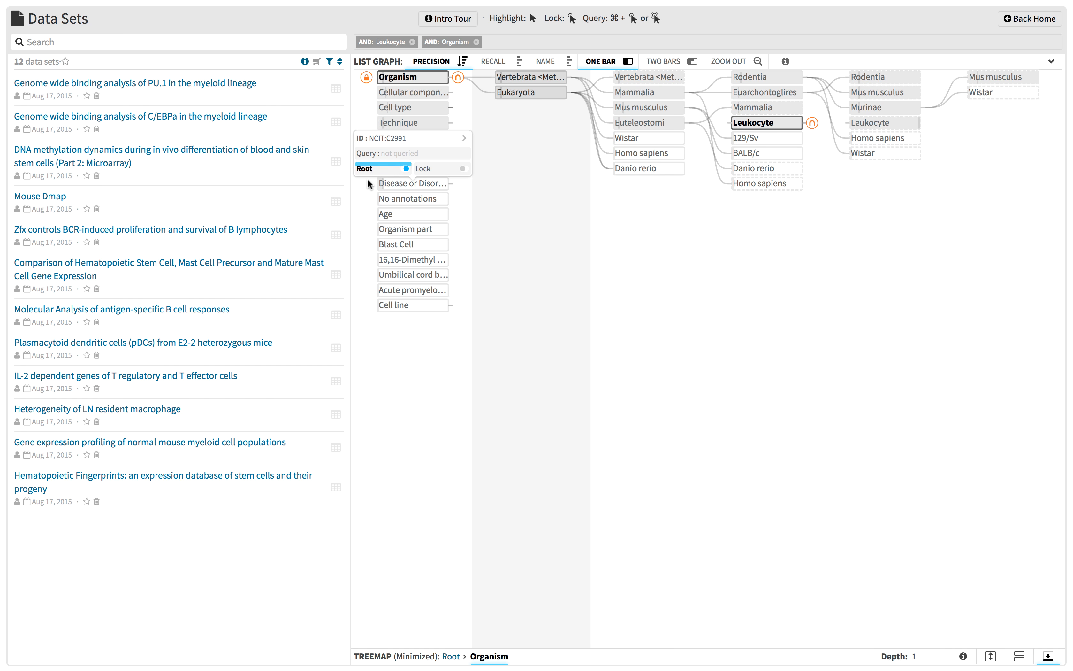
pyautogui.keyDown('super'); pyautogui.click(360, 184); pyautogui.keyUp('super')
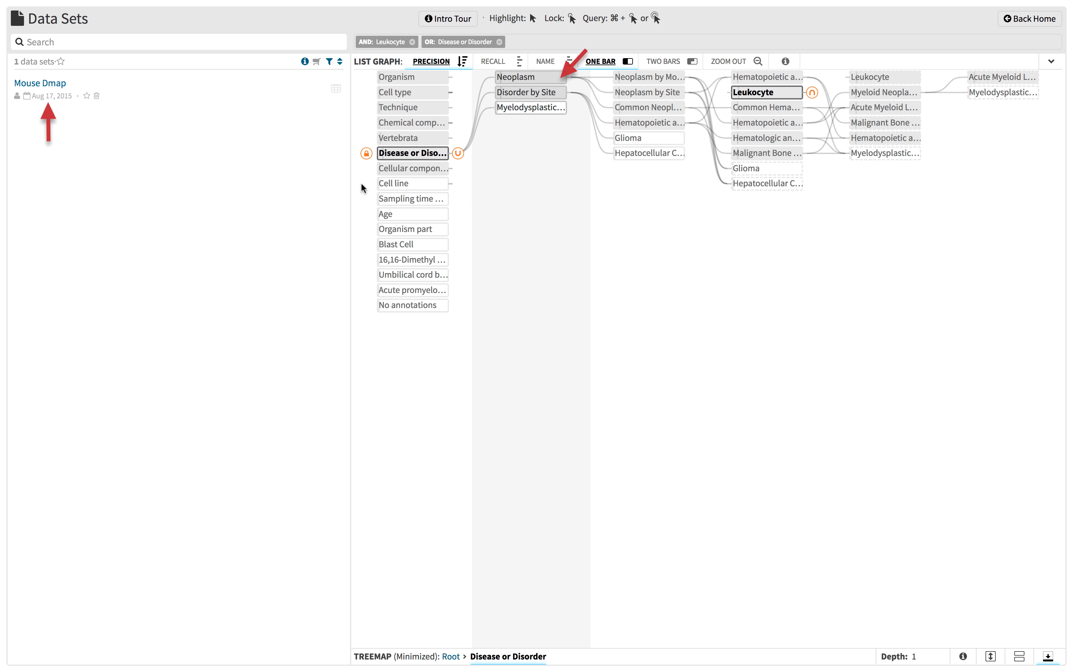
pyautogui.click(240, 86)
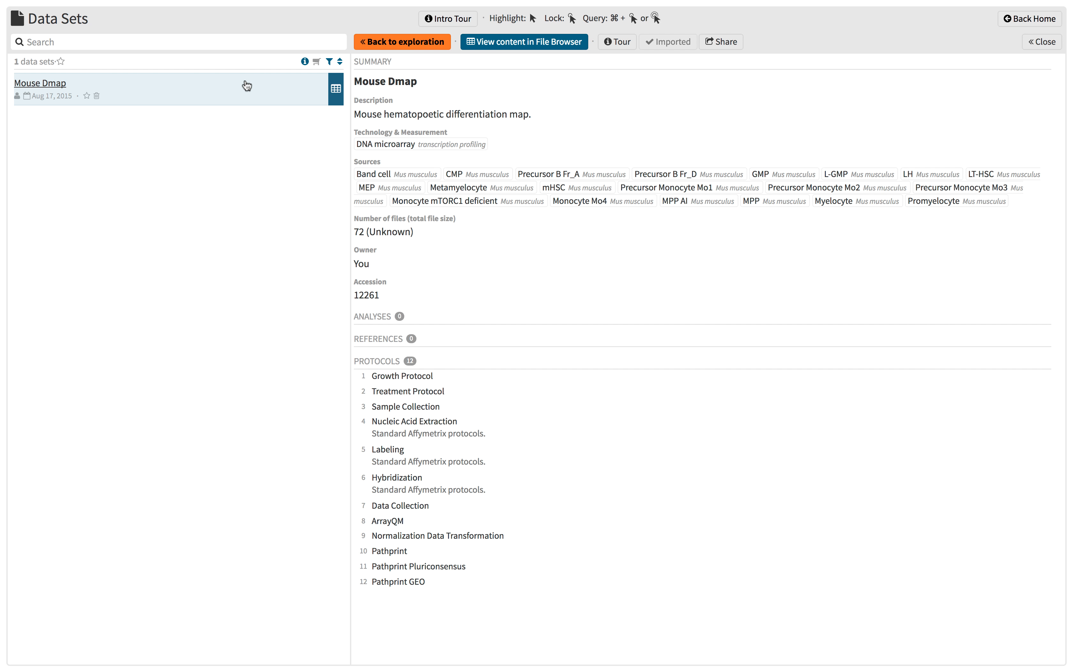
# - Return to the exploration and remove the Leukocyte and Disease or Disorder terms from the query
pyautogui.click(403, 42)
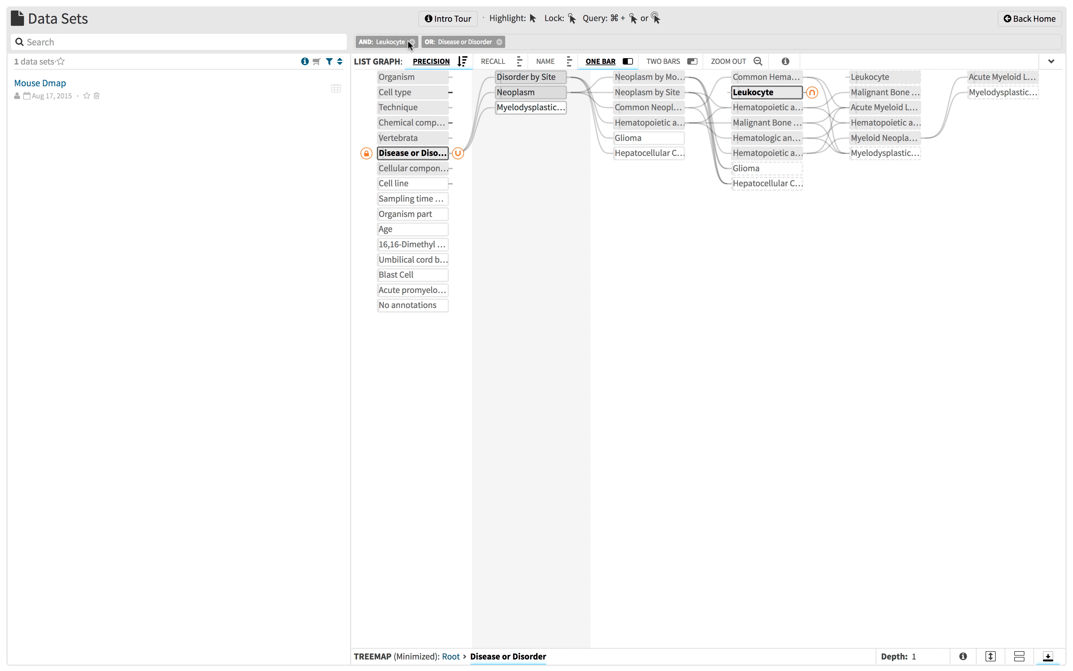
pyautogui.click(411, 42)
pyautogui.click(432, 42)
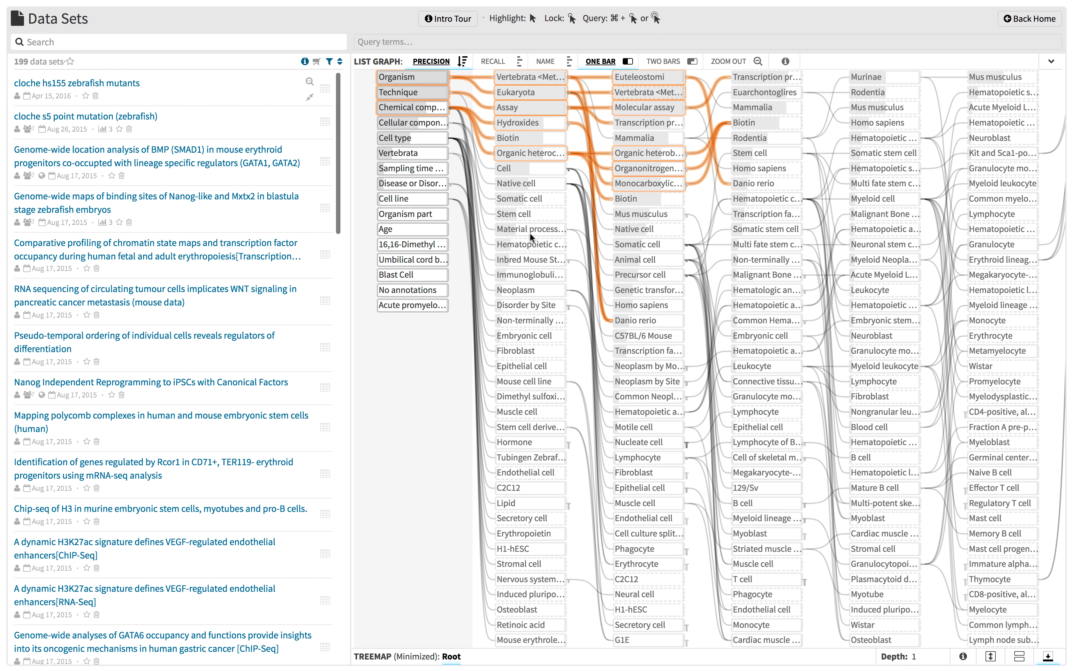
# - Enlarge the treemap to full height and set its depth to 2
pyautogui.click(991, 656)
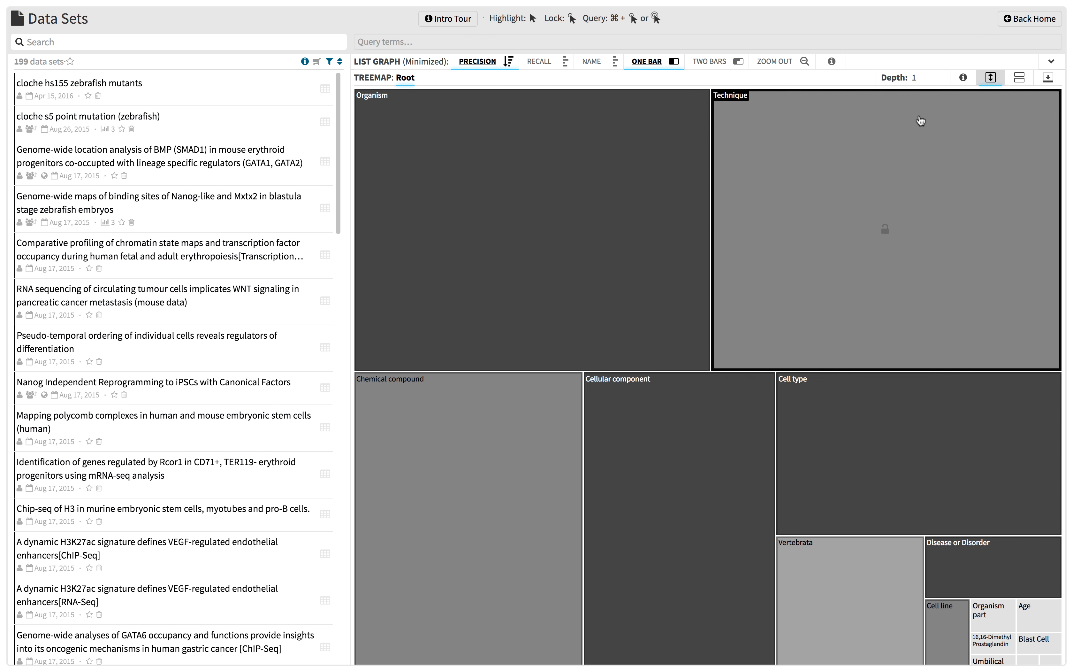
pyautogui.click(923, 79)
pyautogui.press('Up')
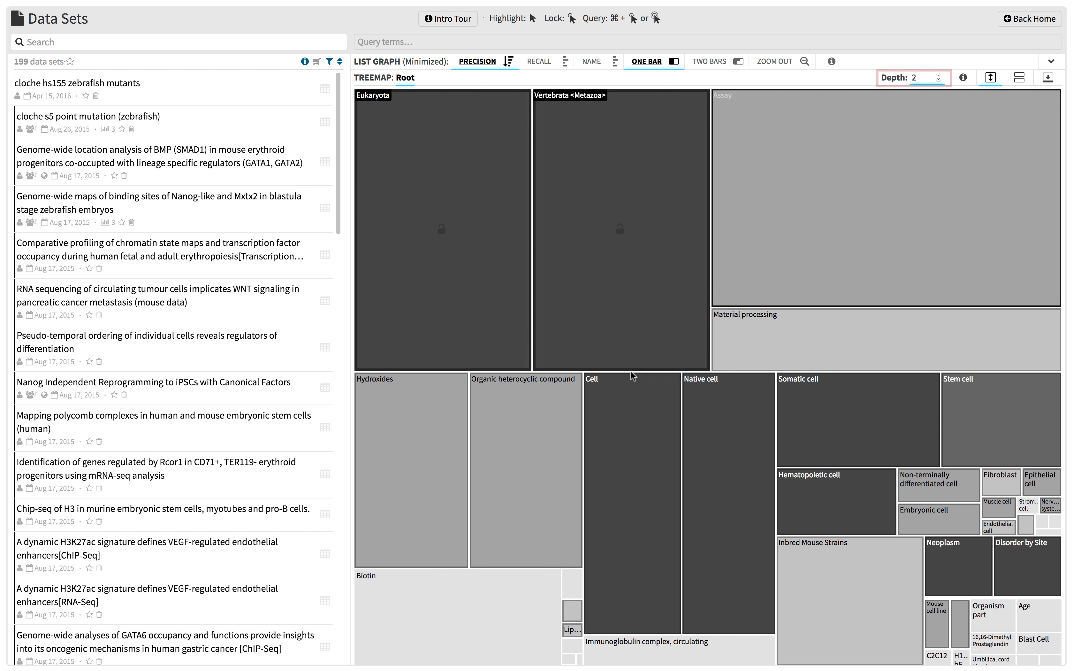
# - Drill down to Biotin under Chemical compound in the treemap and go back to Root
pyautogui.click(503, 561)
pyautogui.click(444, 554)
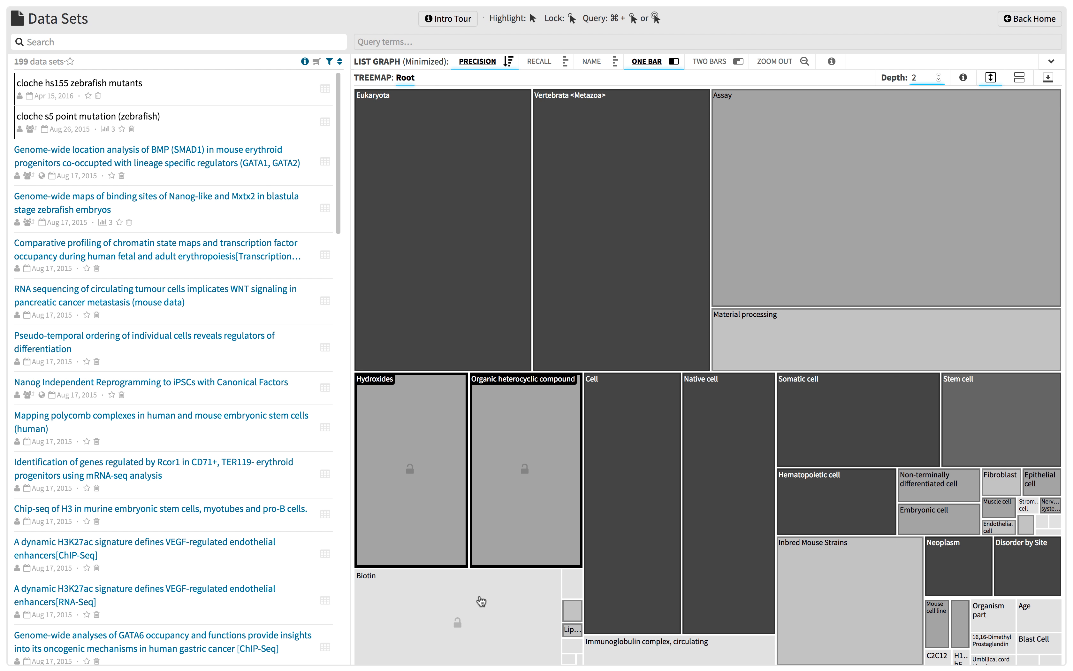
pyautogui.doubleClick(481, 601)
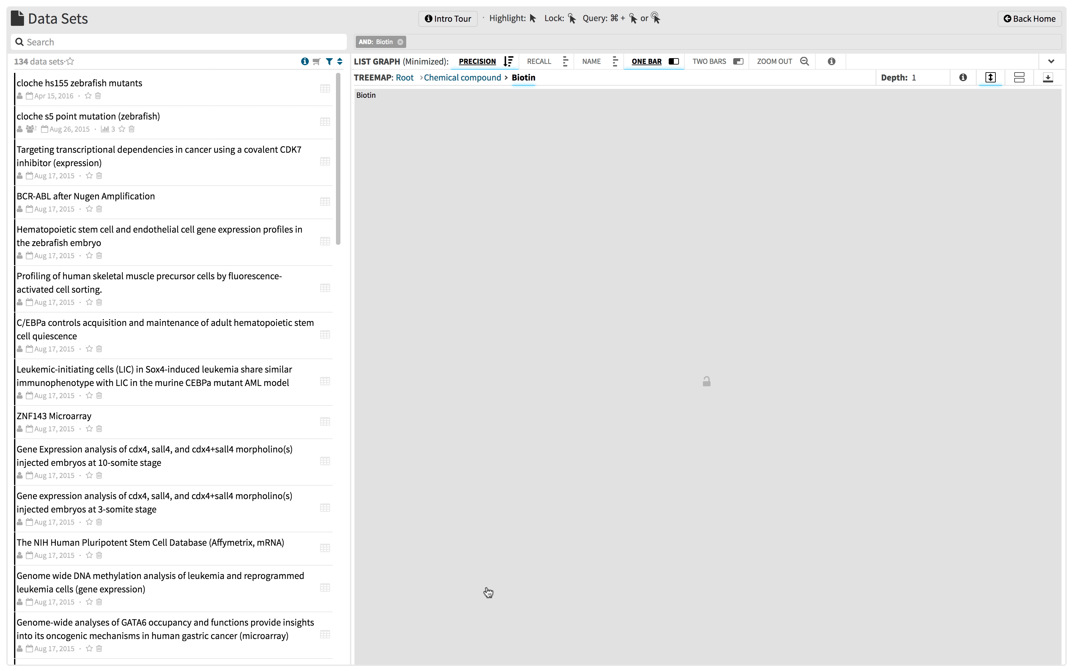
pyautogui.click(405, 78)
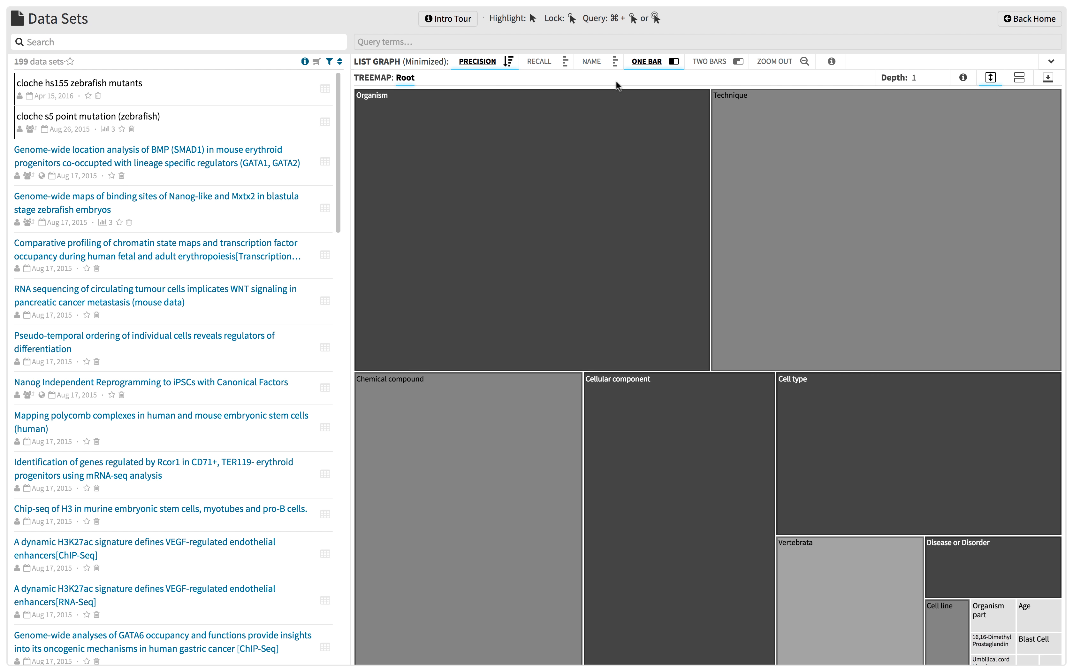
# - Set the treemap depth to 2 and make Assay the root with NOT as its query mode
pyautogui.click(939, 75)
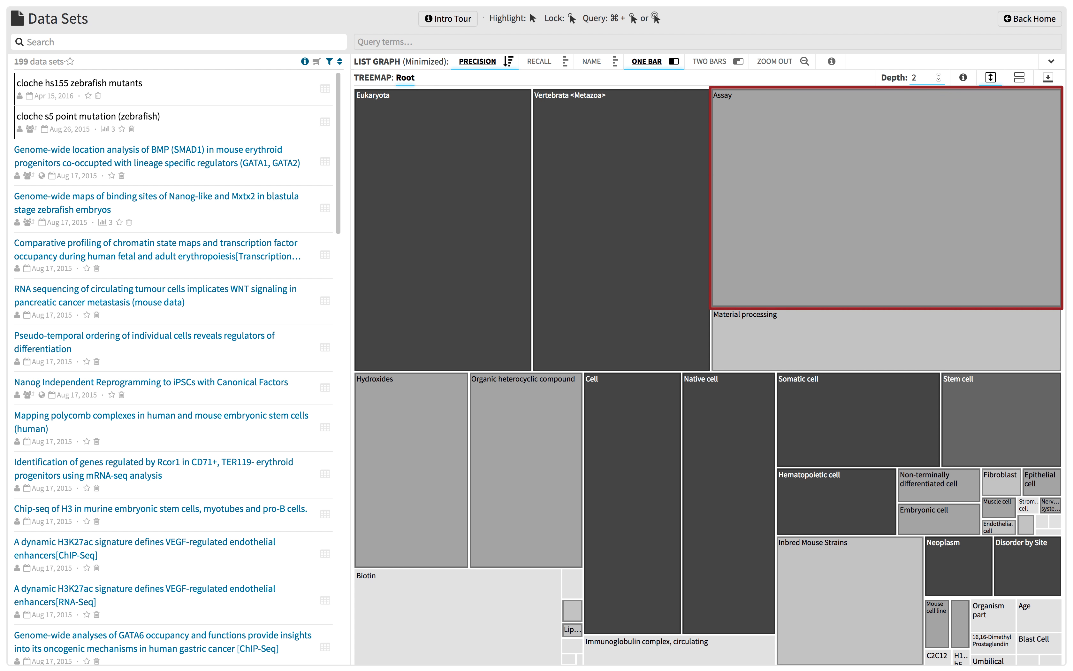
pyautogui.doubleClick(886, 186)
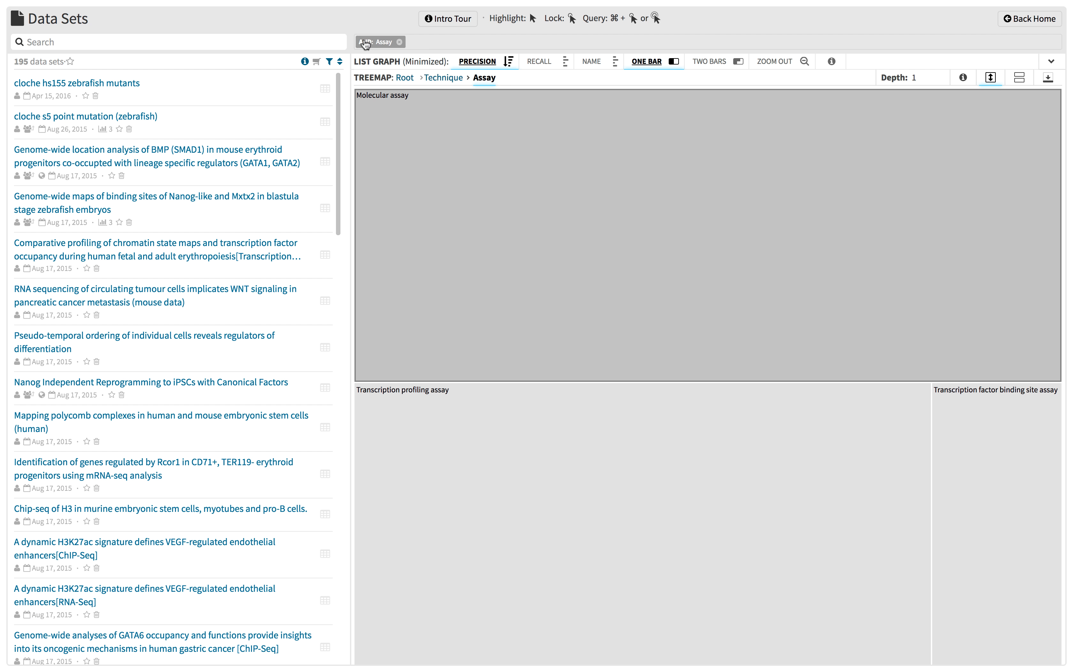
pyautogui.click(364, 42)
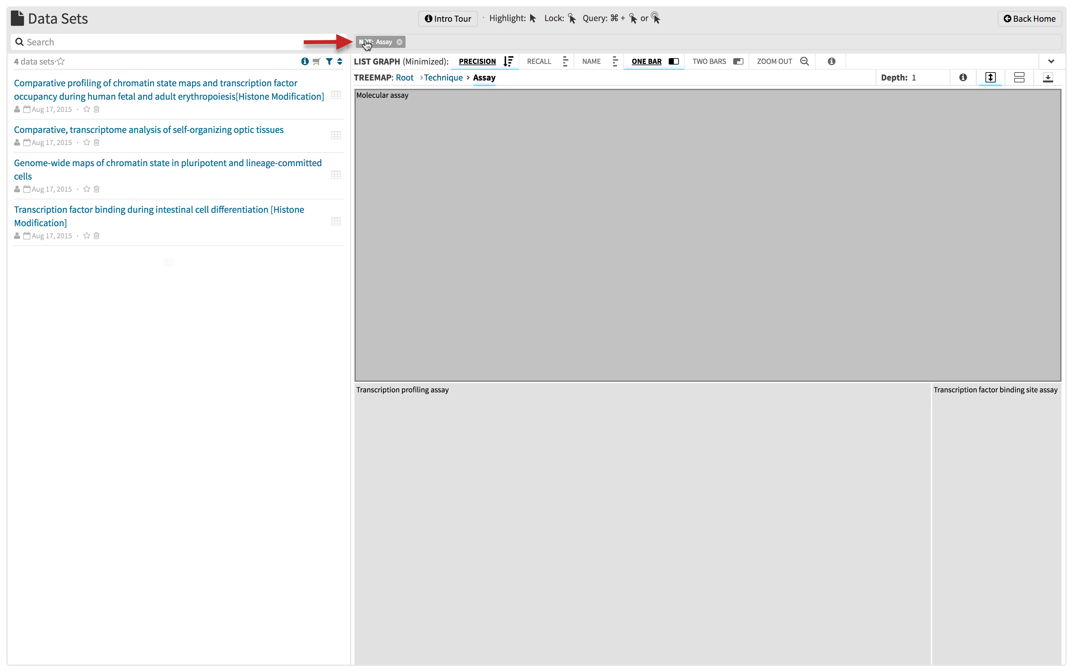
# - Examine the summaries of the erythropoiesis and intestinal cell differentiation histone modification data sets, and return to the exploration
pyautogui.click(273, 94)
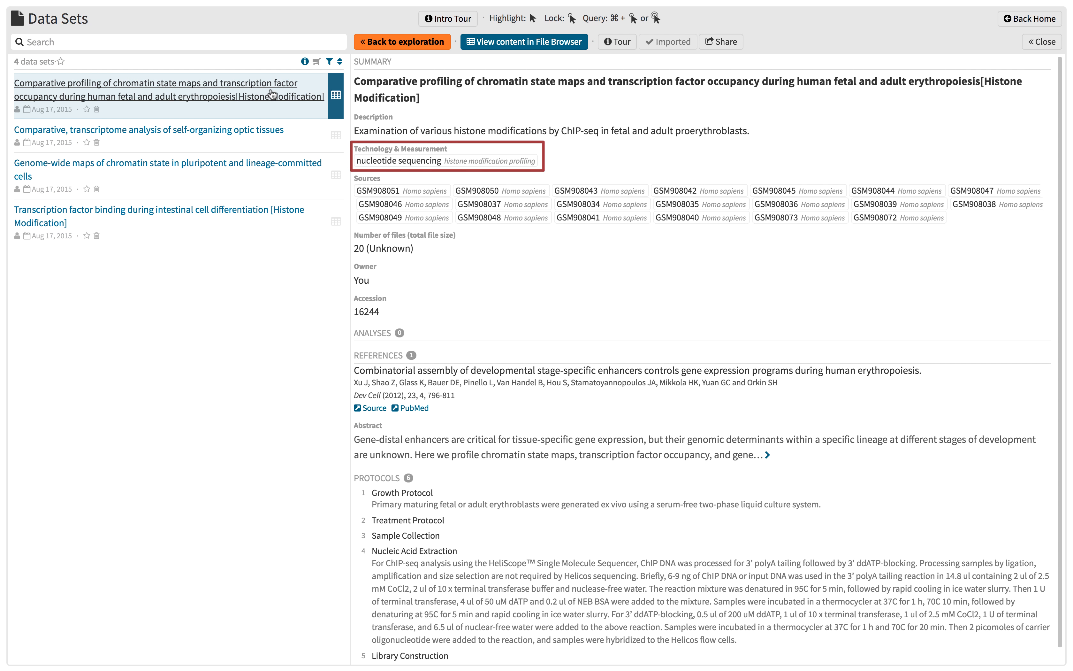
pyautogui.click(262, 213)
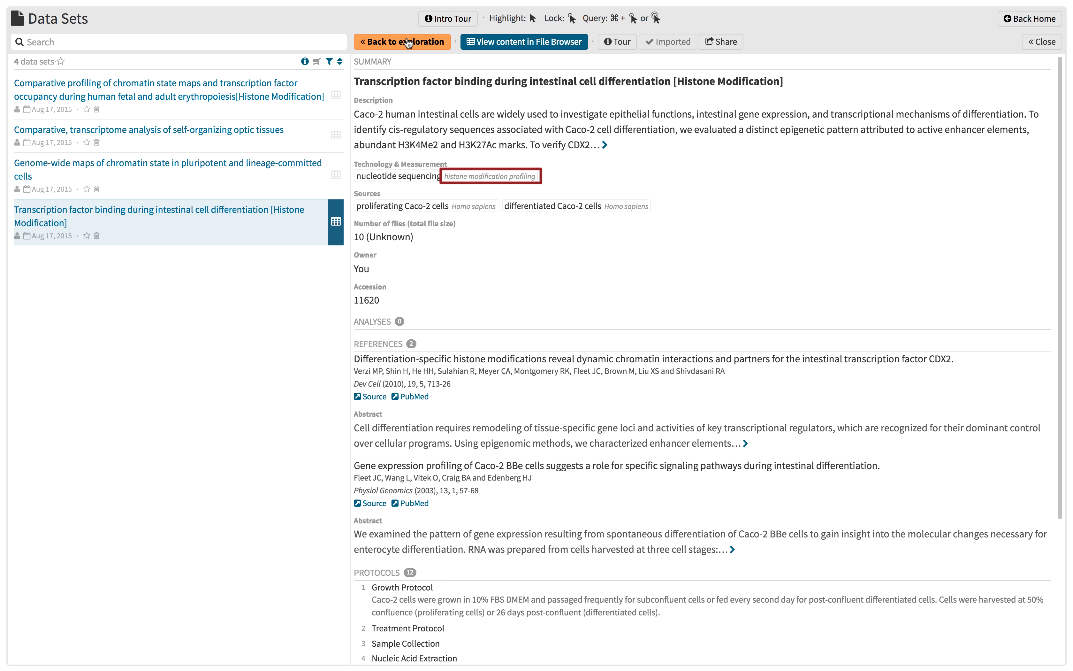
pyautogui.click(409, 42)
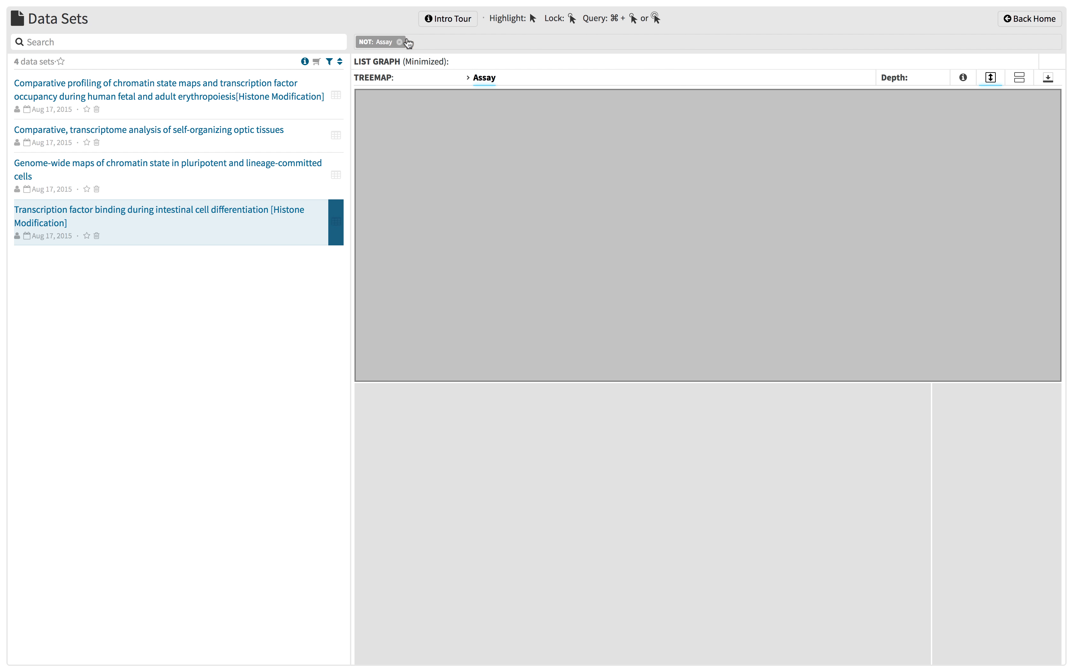
# - Switch the Assay query term to OR and show the list graph and treemap in equal halves
pyautogui.click(368, 42)
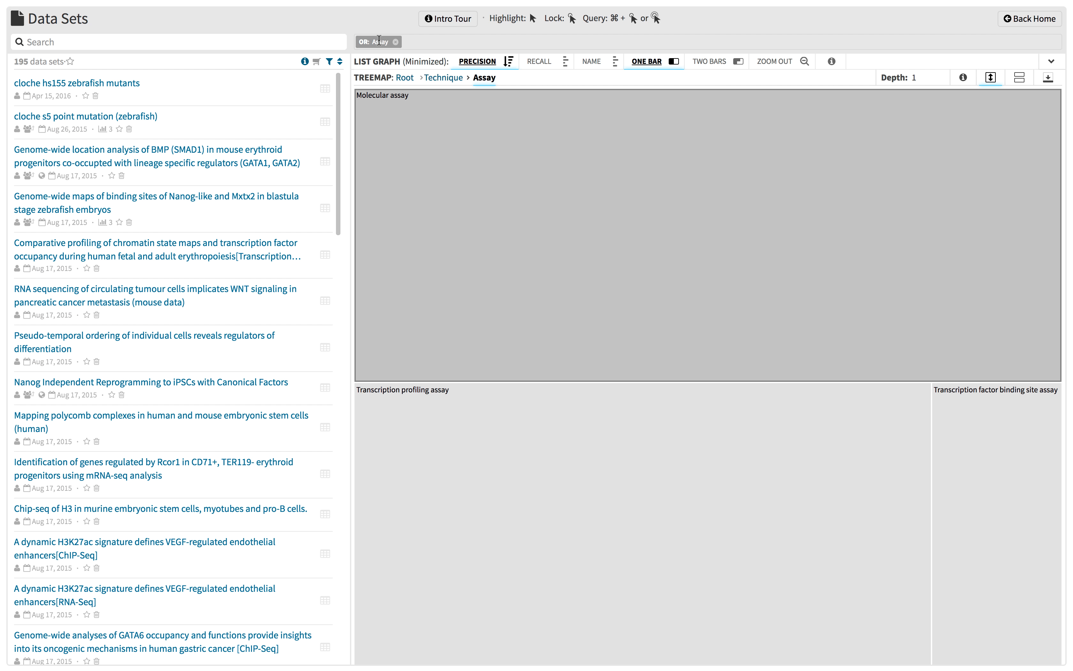
pyautogui.click(1022, 79)
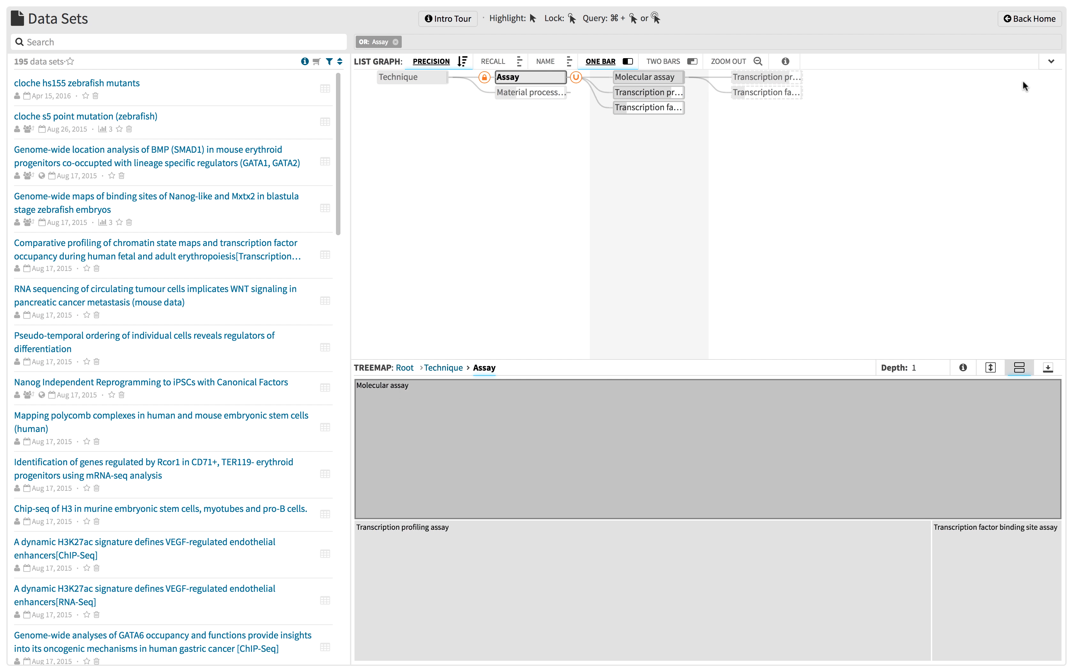
# - Add Transcription profiling assay as an AND query term and remove Assay as root
pyautogui.click(649, 94)
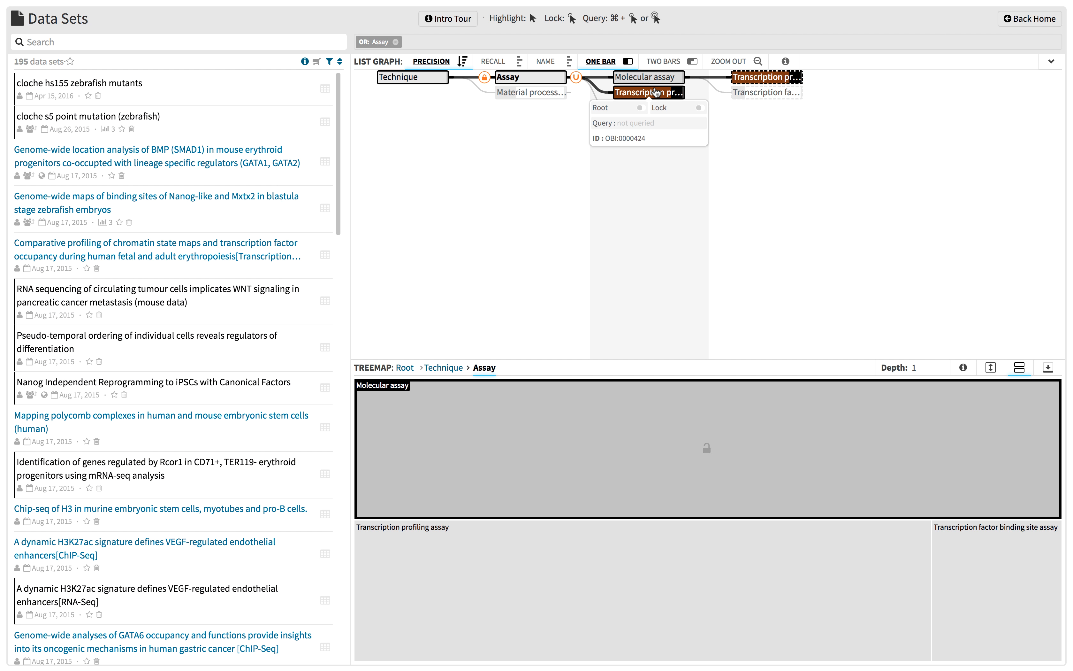
pyautogui.click(647, 124)
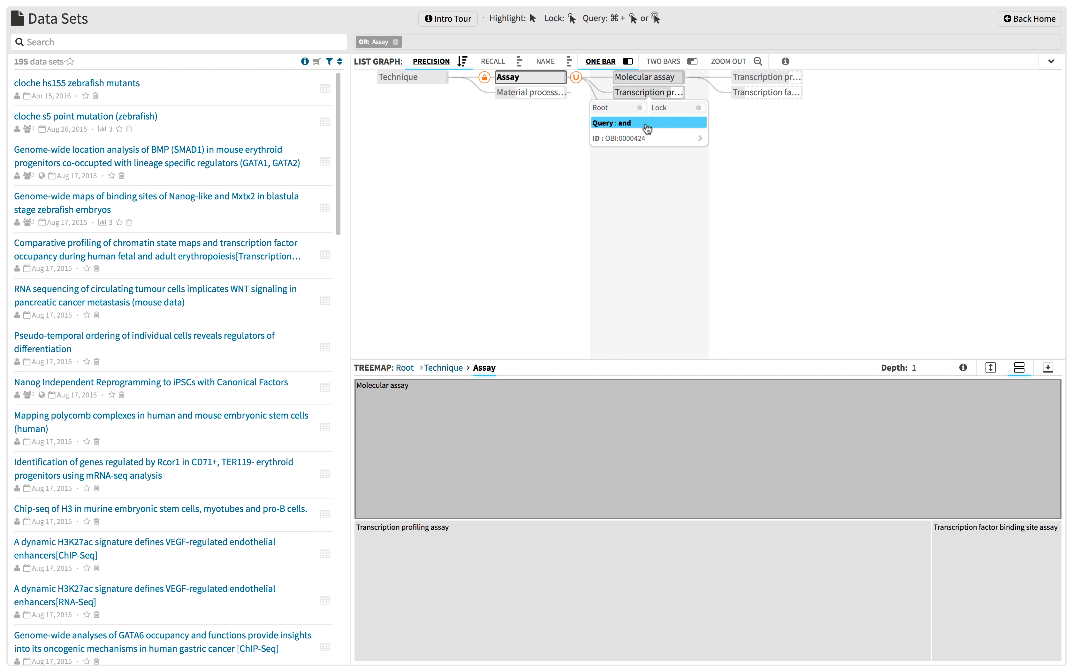
pyautogui.click(484, 79)
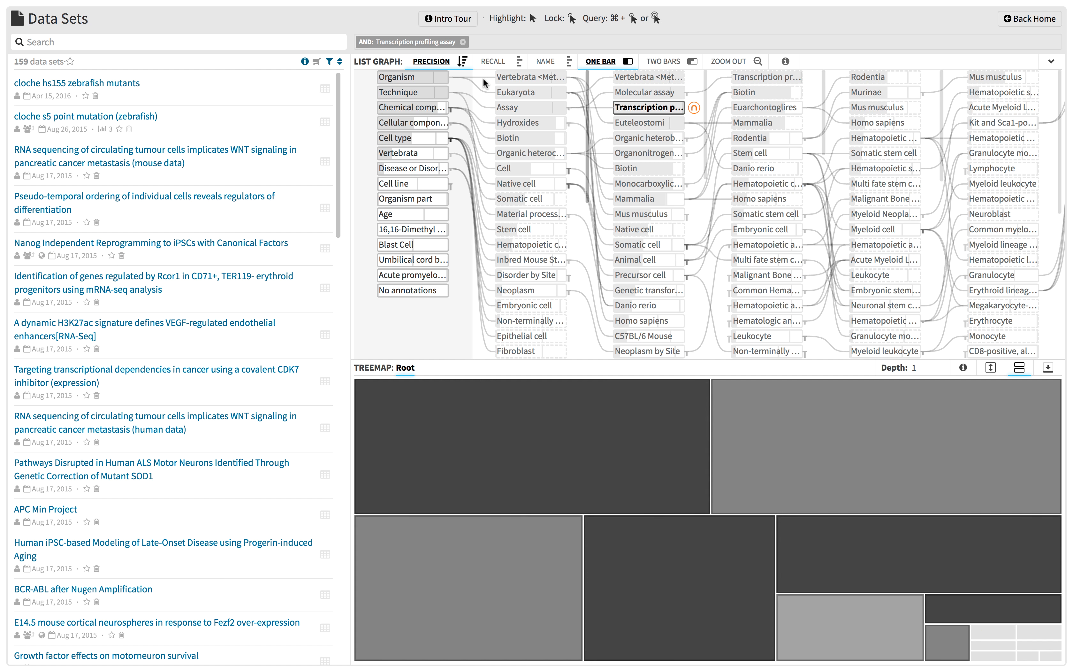
# - Lock Biotin in the list graph and view the summaries of the cloche hs155 zebrafish mutants and Pseudo-temporal ordering data sets
pyautogui.click(531, 140)
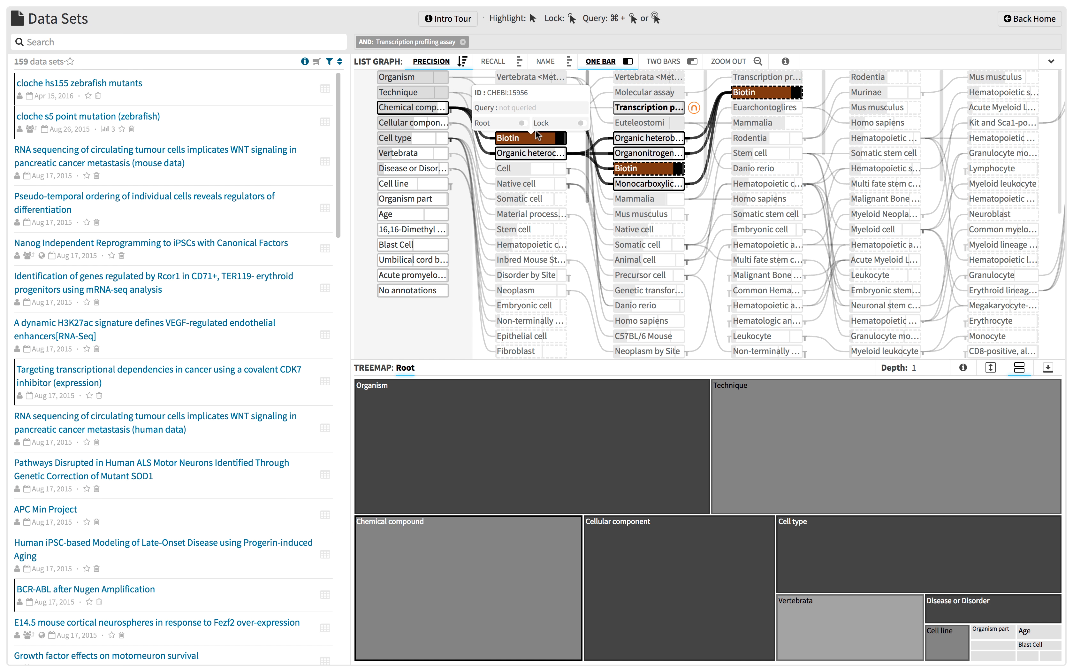
pyautogui.click(535, 128)
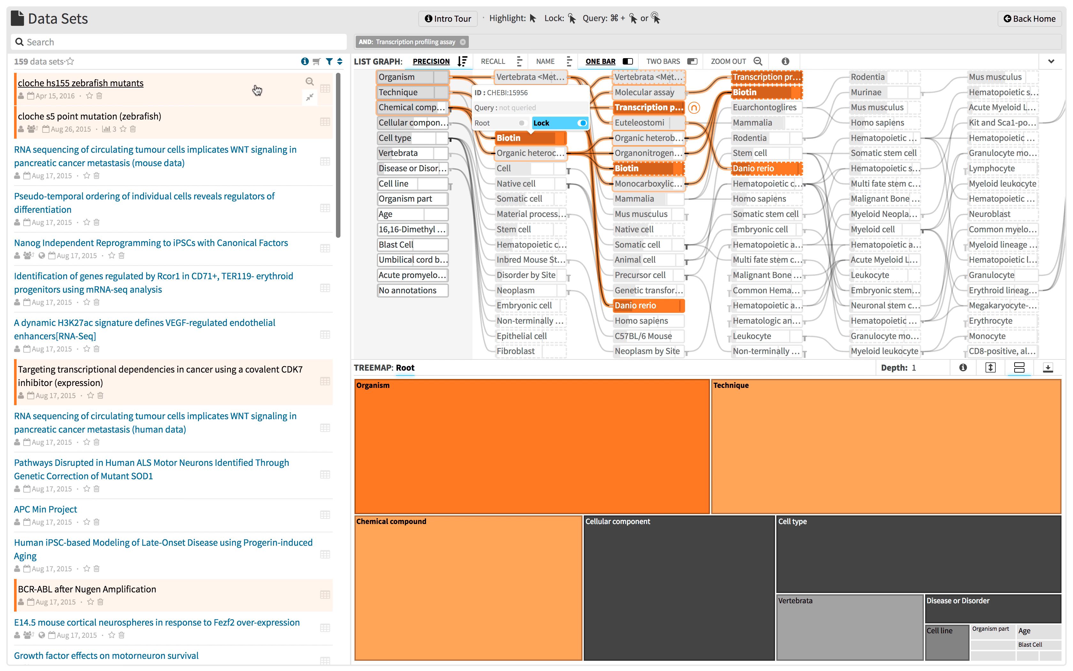
pyautogui.click(257, 90)
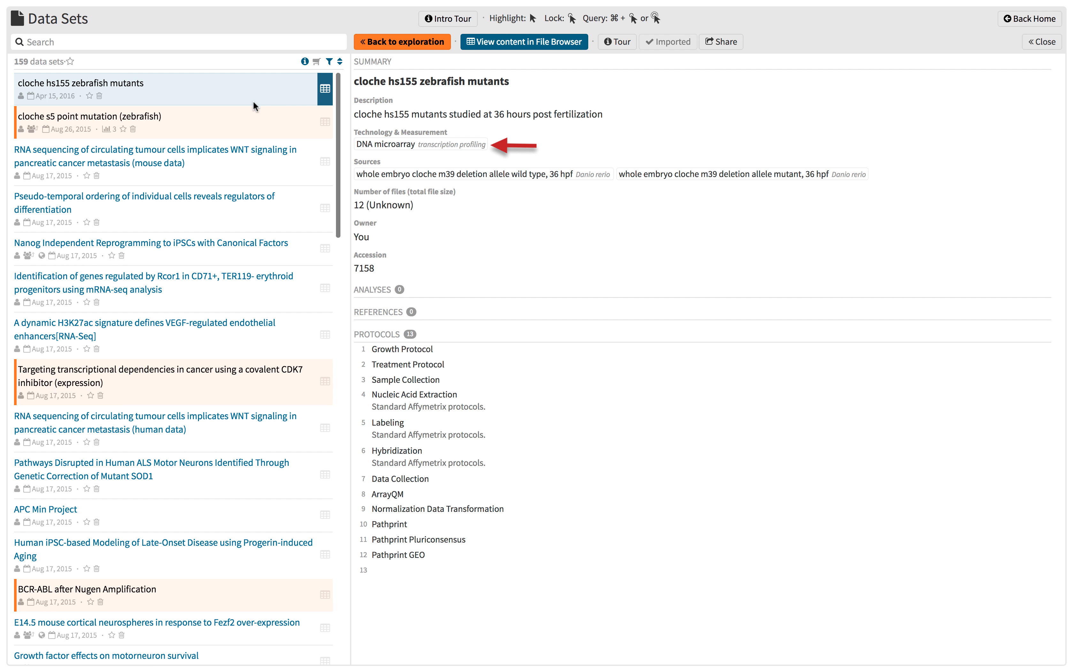
pyautogui.click(248, 208)
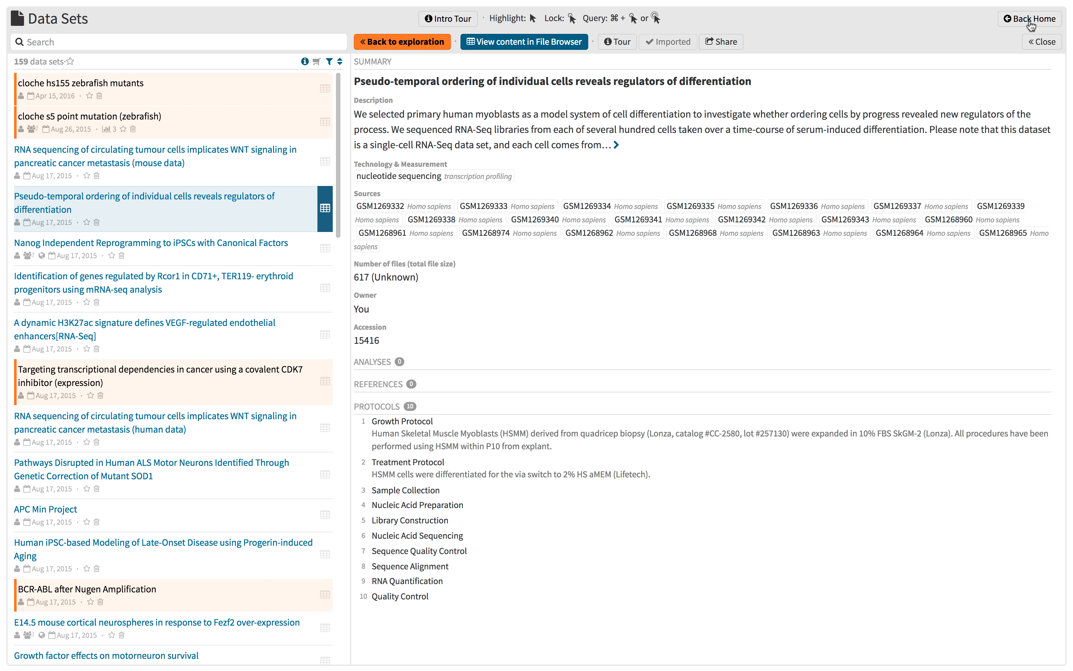
# - Return to the home page and open the metabolomics data set collection
pyautogui.click(1030, 22)
pyautogui.click(794, 131)
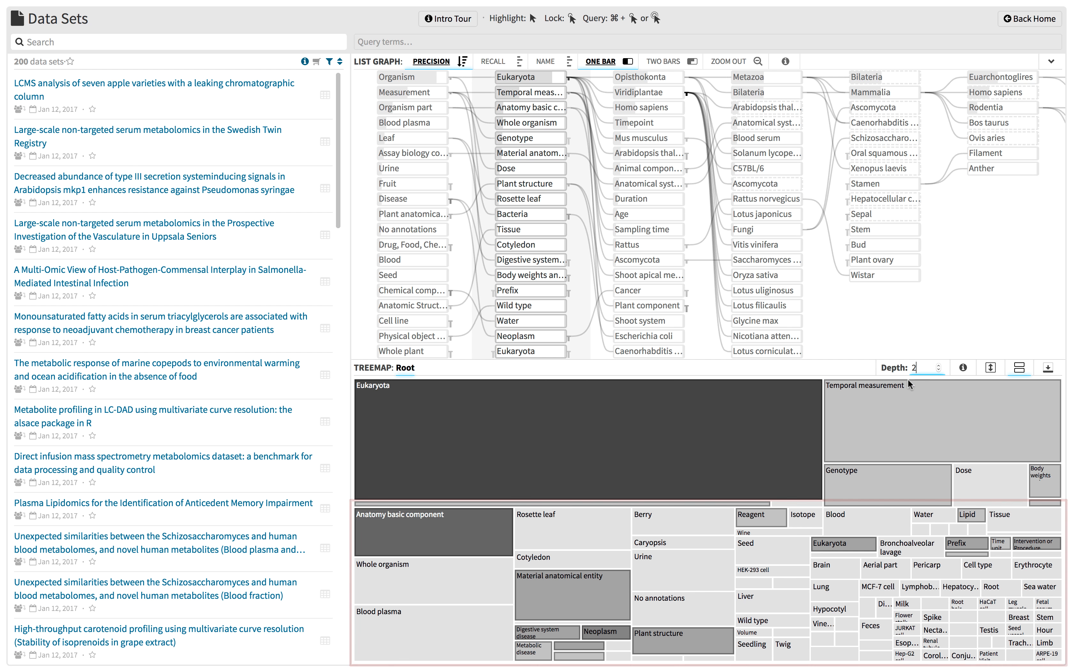
# - Make Neoplasm the root with an AND query and star all matching data sets
pyautogui.click(622, 633)
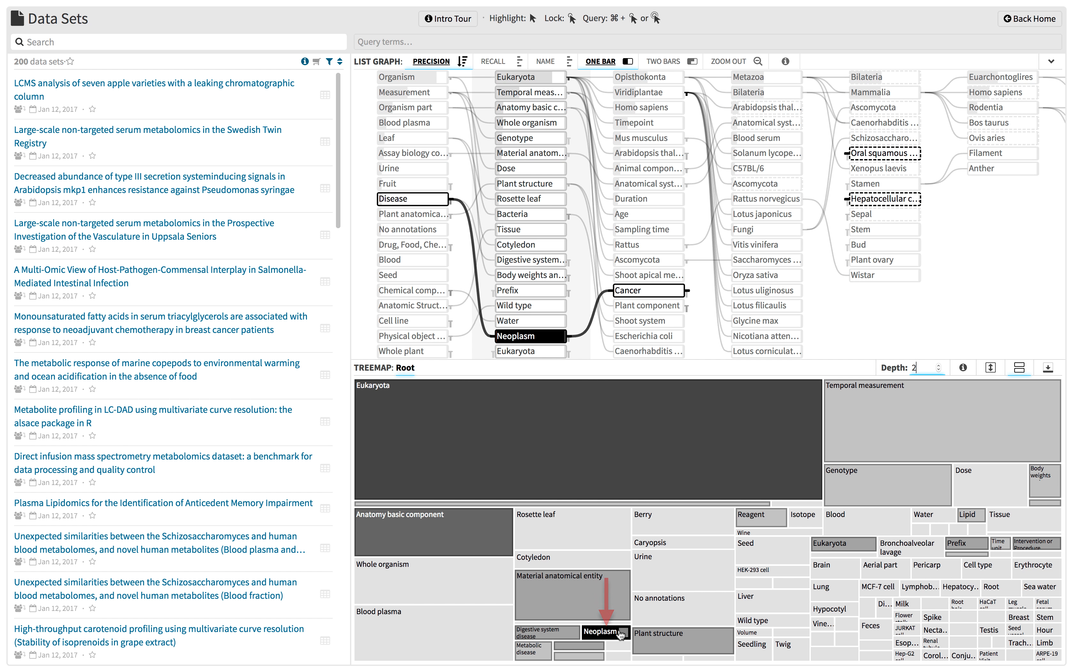
pyautogui.click(621, 634)
pyautogui.click(60, 63)
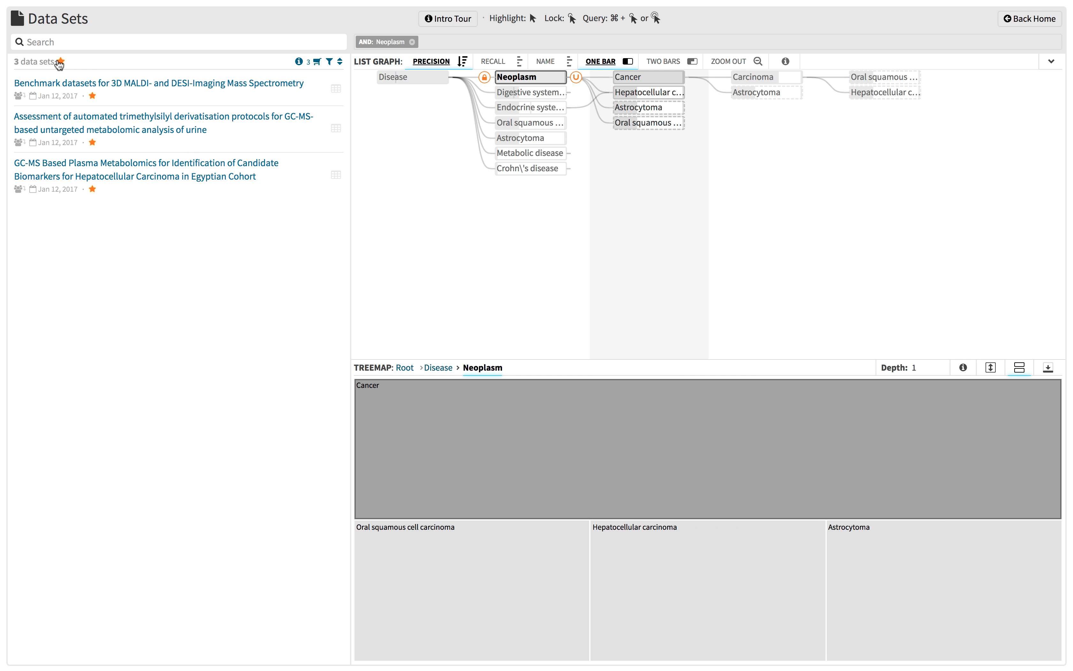
# - Widen the AND query from Neoplasm to its parent term Disease and return the treemap to Root
pyautogui.click(437, 368)
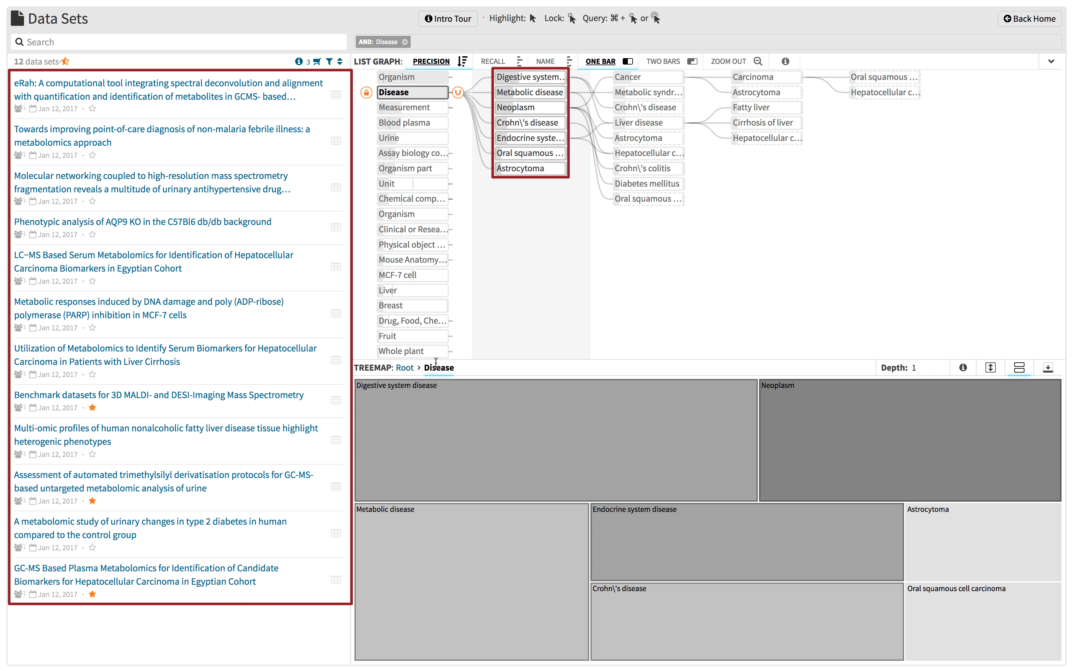
pyautogui.click(408, 368)
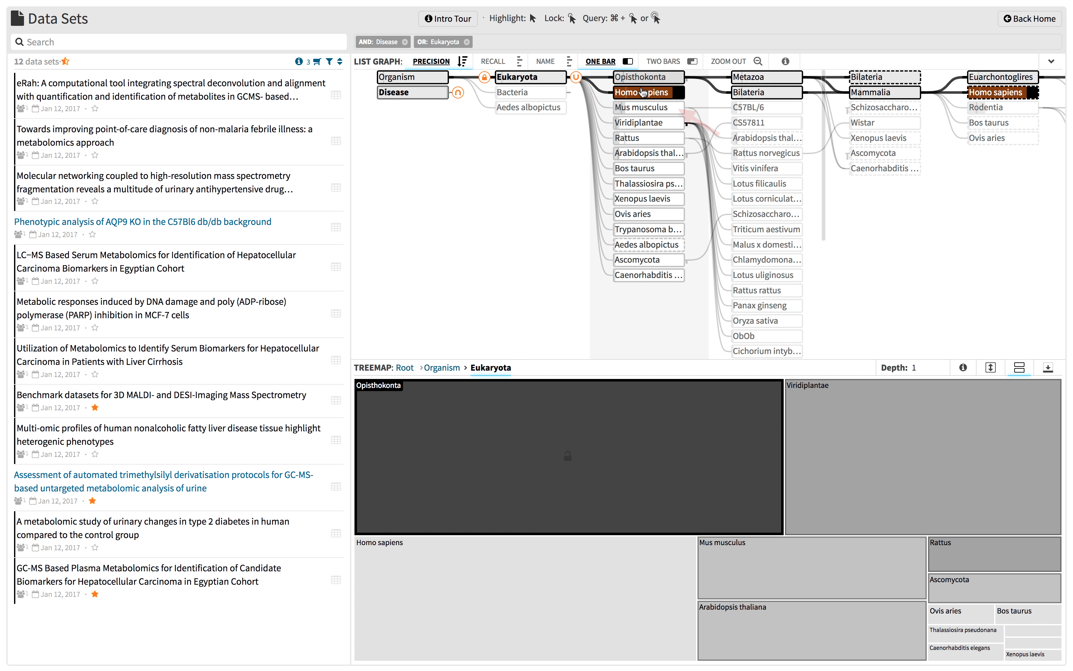
# - Make Homo sapiens the root with an OR query alongside Disease and star all matching data sets
pyautogui.click(629, 94)
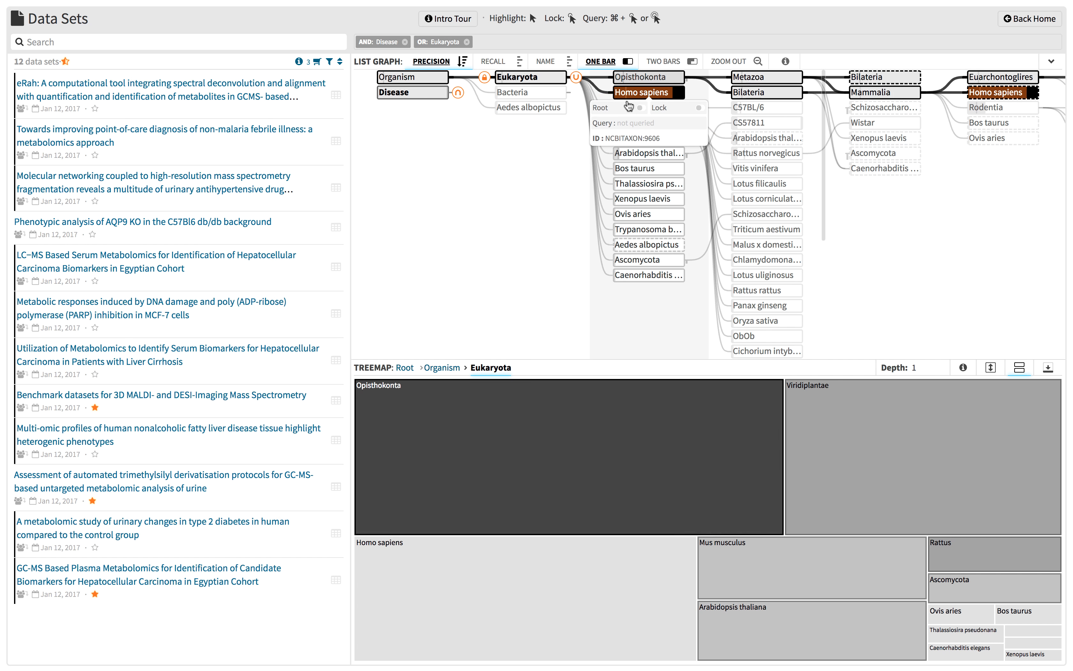
pyautogui.click(620, 107)
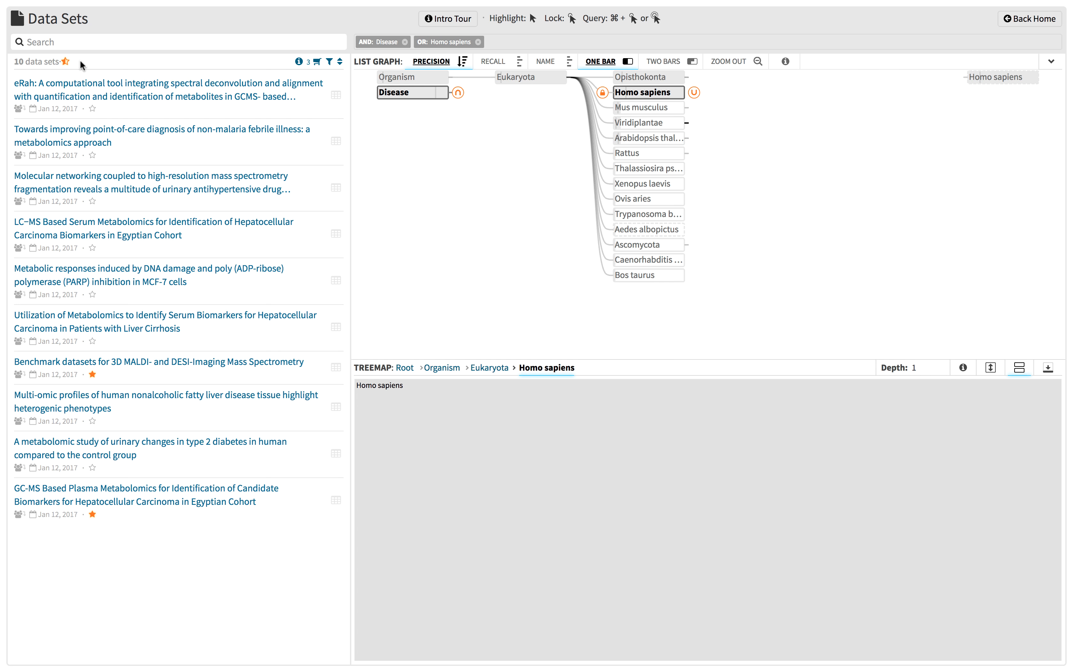
pyautogui.click(66, 61)
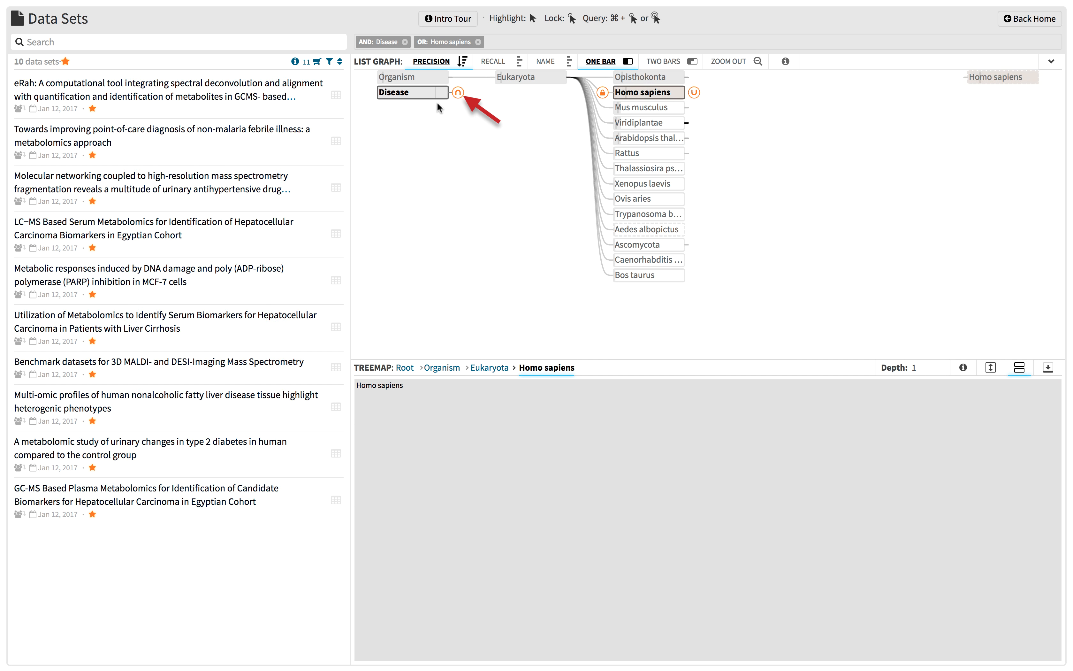
# - Remove Disease from the query, search the Homo sapiens data sets for "disease", and clear the search
pyautogui.click(457, 93)
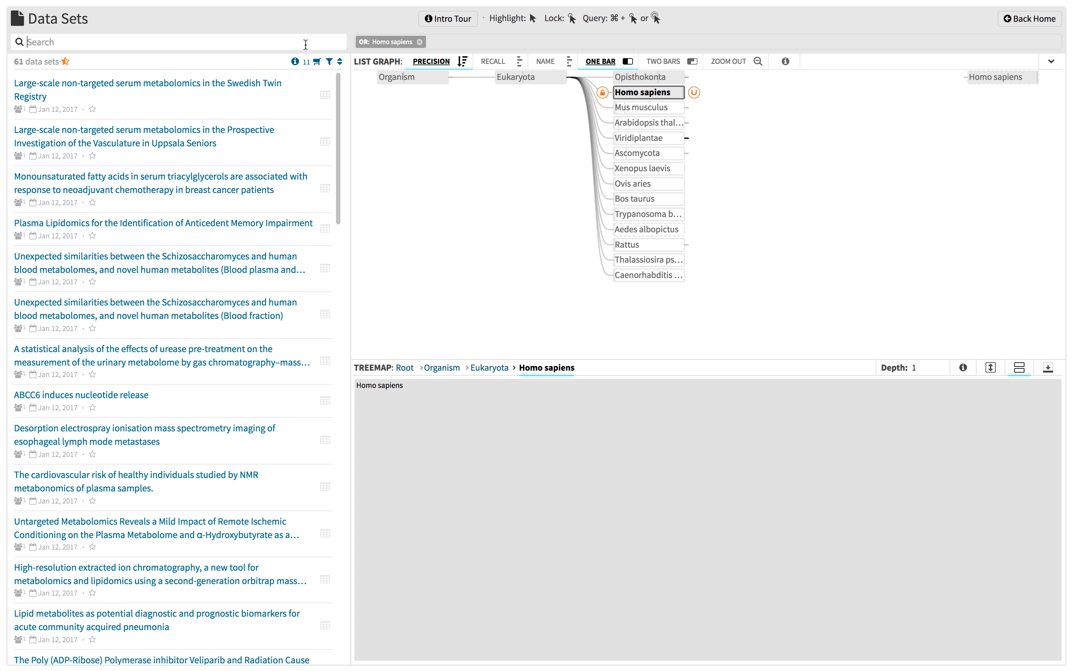
pyautogui.write('disease')
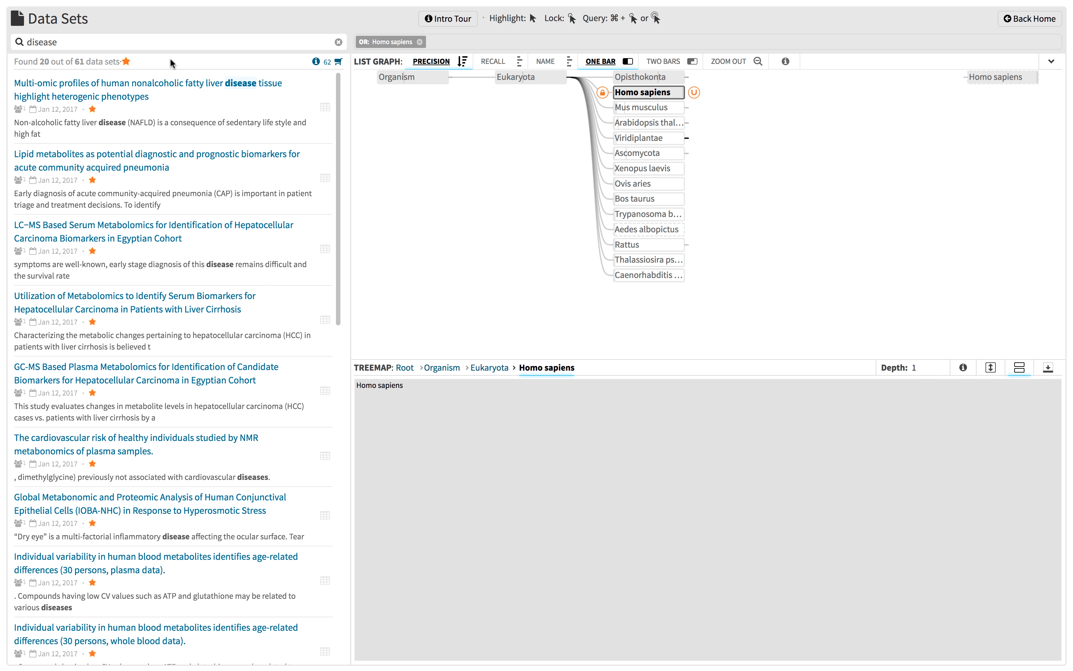
pyautogui.click(338, 42)
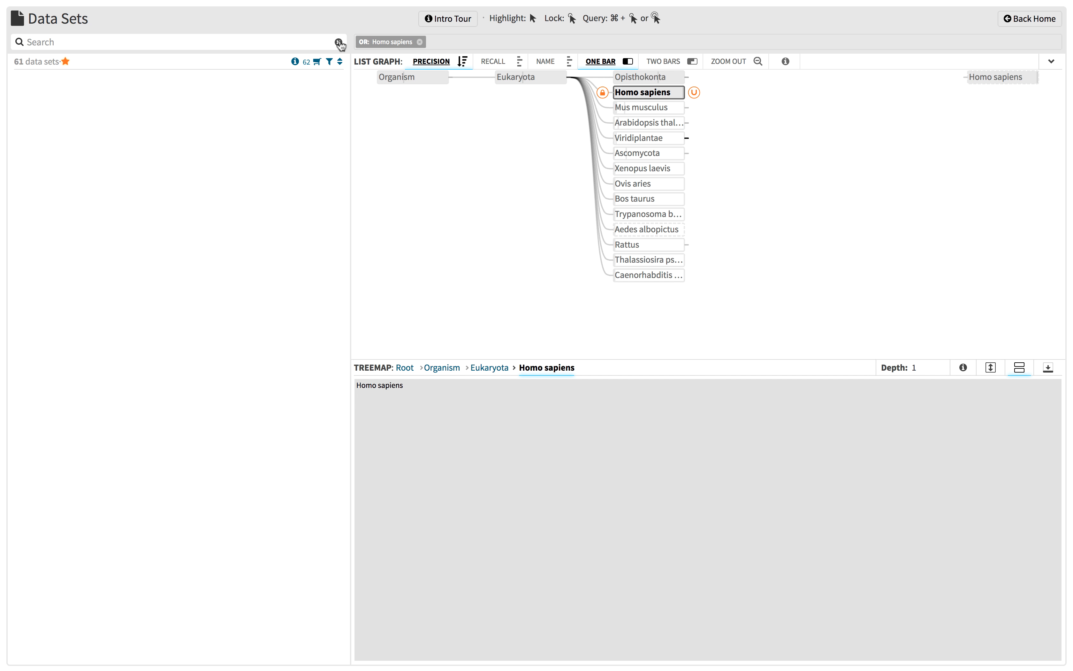
# - Open the term options of Eukaryota in the list graph
pyautogui.rightClick(532, 79)
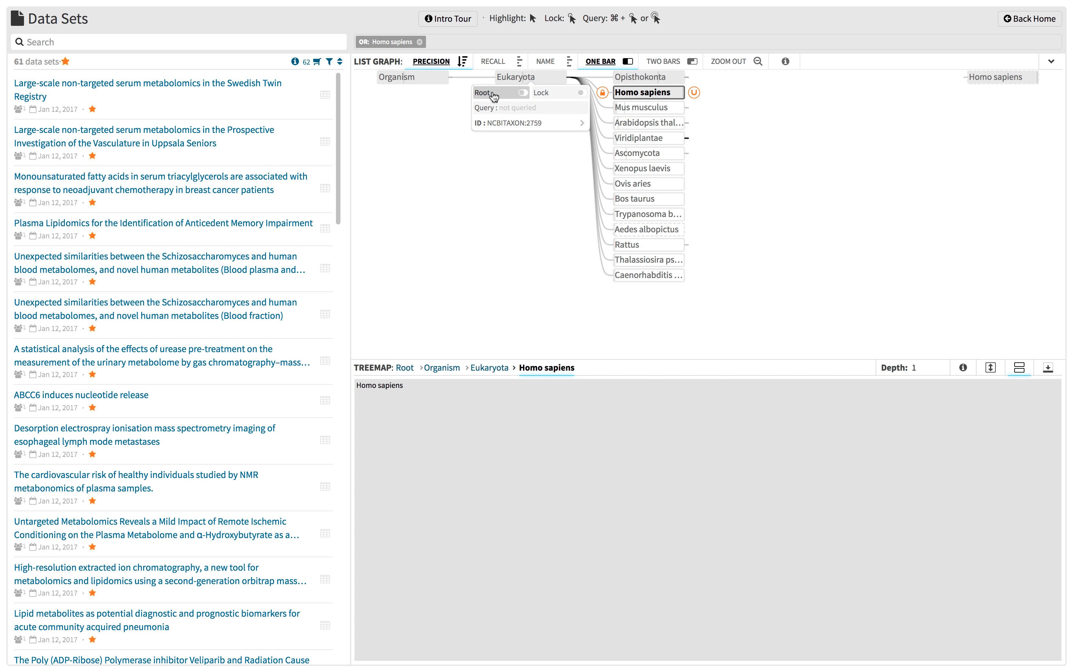